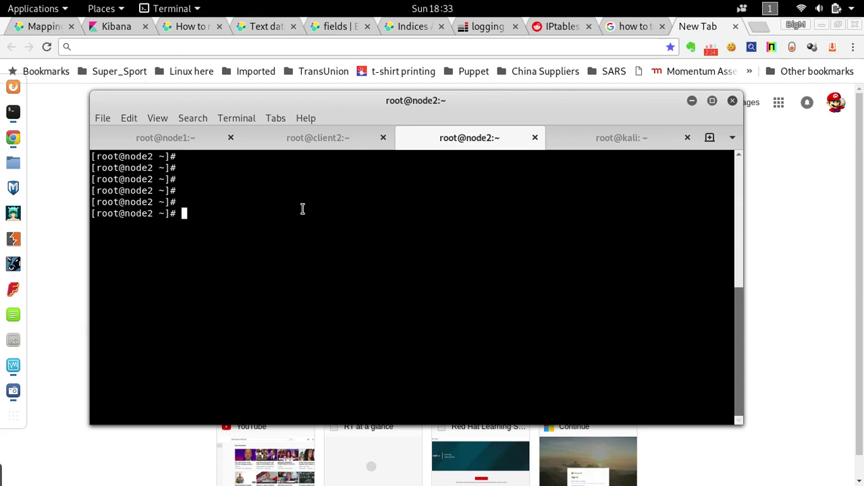
Open the firewall rules file /etc/sysconfig/iptables in vim on node2.
type("vim")
key("BackSpace")
key("BackSpace")
key("BackSpace")
key("BackSpace")
type("vim /etc/")
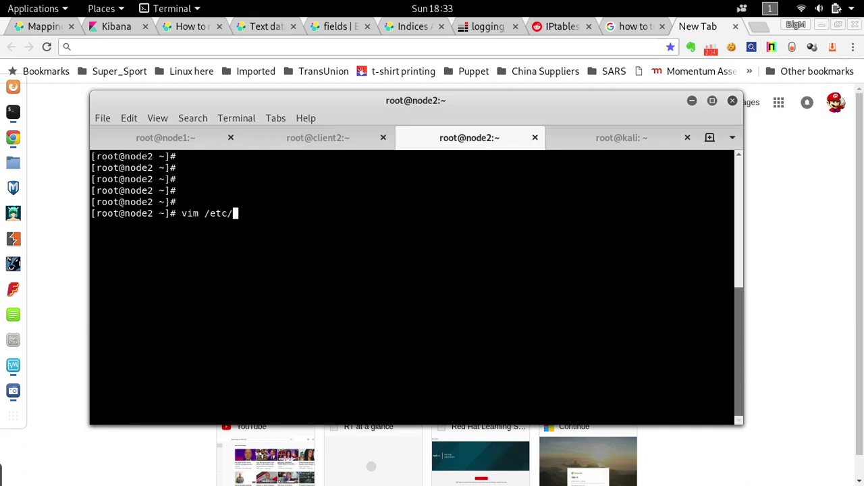
type("sysconfig/")
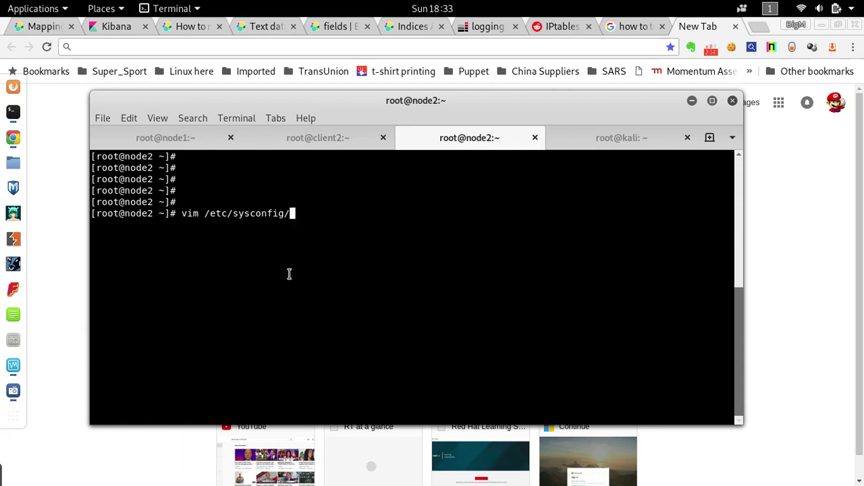
type("iptables")
key("Return")
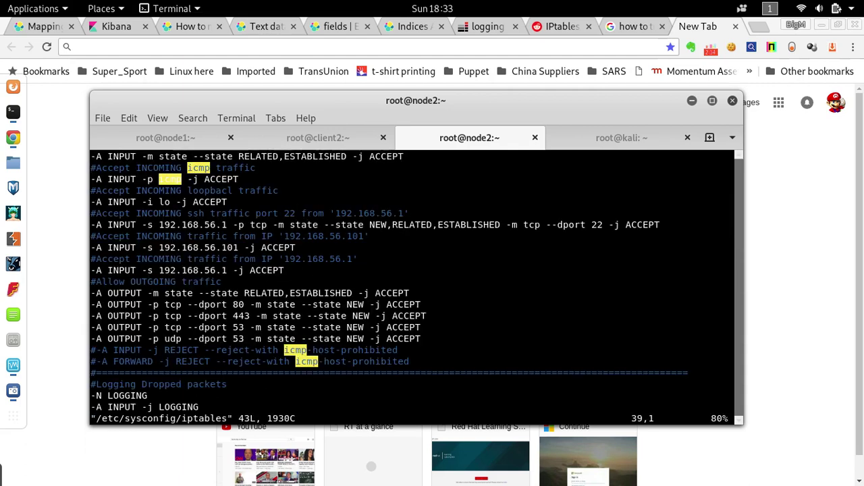
Examine the iptables file from its first line through the accepted-packet logging rules and the incoming traffic rules.
key("Up")
key("Up")
key("Up")
key("Up")
key("Up")
key("Up")
key("Up")
key("Up")
key("Up")
key("Up")
key("Up")
key("Up")
key("Up")
key("Up")
key("Up")
key("Up")
key("Up")
key("Up")
key("Up")
key("Up")
key("Up")
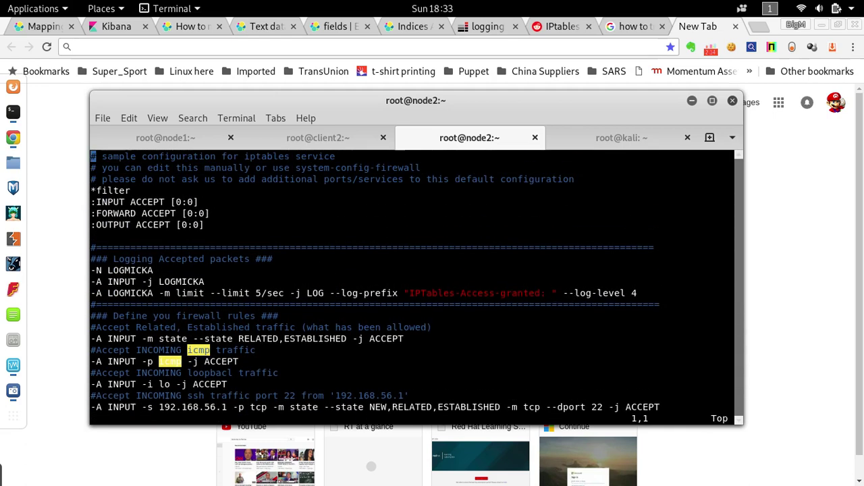
key("Down")
key("Down")
key("Down")
key("Down")
key("Down")
key("Down")
key("Down")
key("Down")
key("Down")
key("Down")
key("Down")
key("Down")
key("Down")
key("Down")
key("Down")
key("Down")
key("Down")
key("Down")
key("Down")
key("Down")
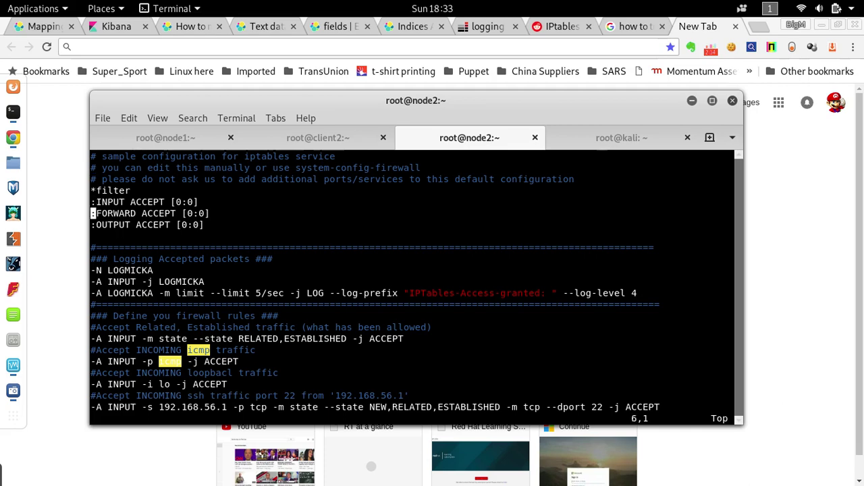
key("Down")
key("Down")
key("Down")
key("Down")
key("Down")
key("Down")
key("Down")
key("Down")
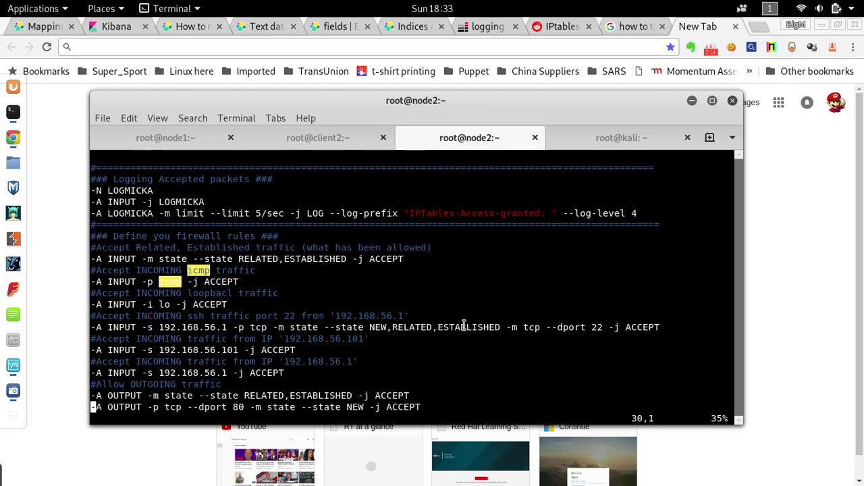
Check the SSH rule's source address, review the outgoing and dropped-packet logging rules down to COMMIT, and quit vim without saving.
double_click(203, 327)
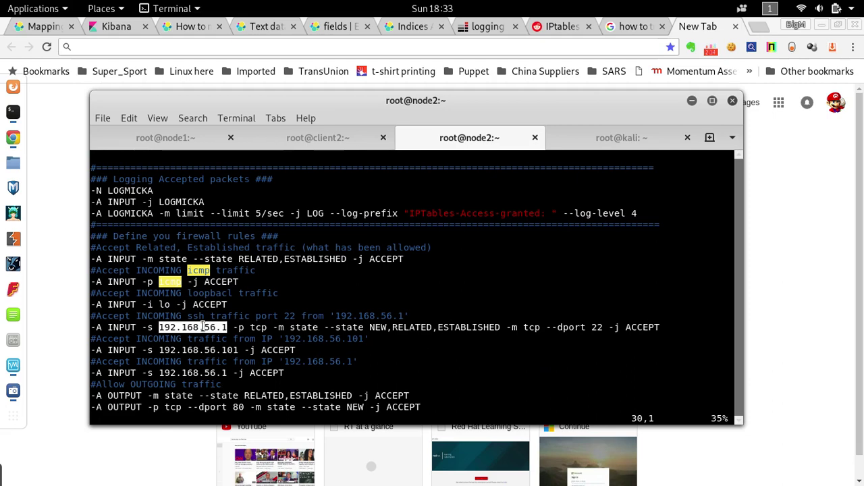
left_click(315, 335)
key("Down")
key("Down")
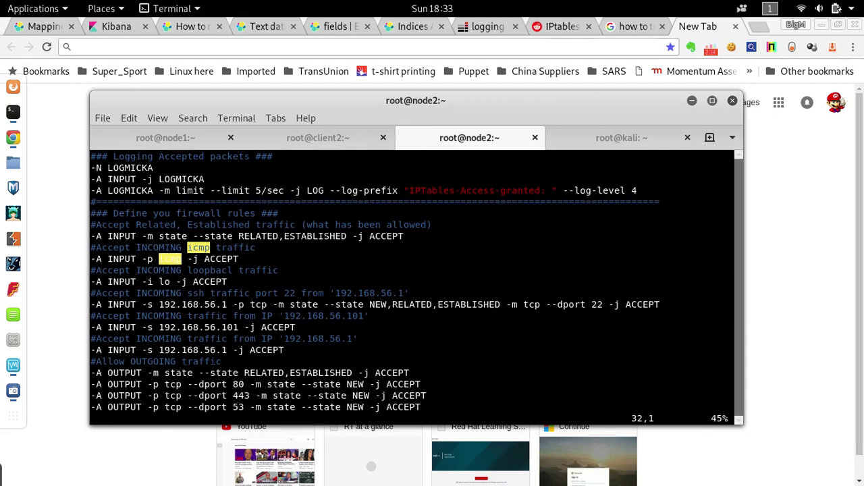
key("Down")
key("Down")
key("Down")
key("Down")
key("Down")
key("Down")
key("Down")
key("Down")
key("Down")
key("Down")
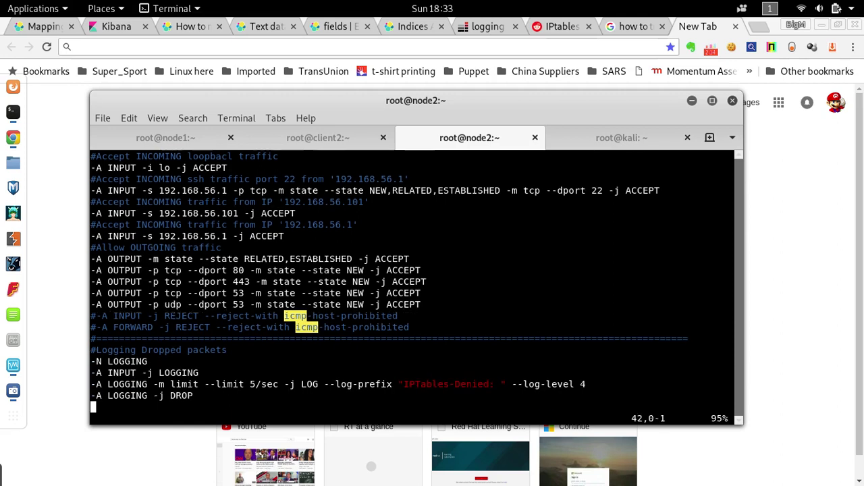
key("Down")
type(":q!")
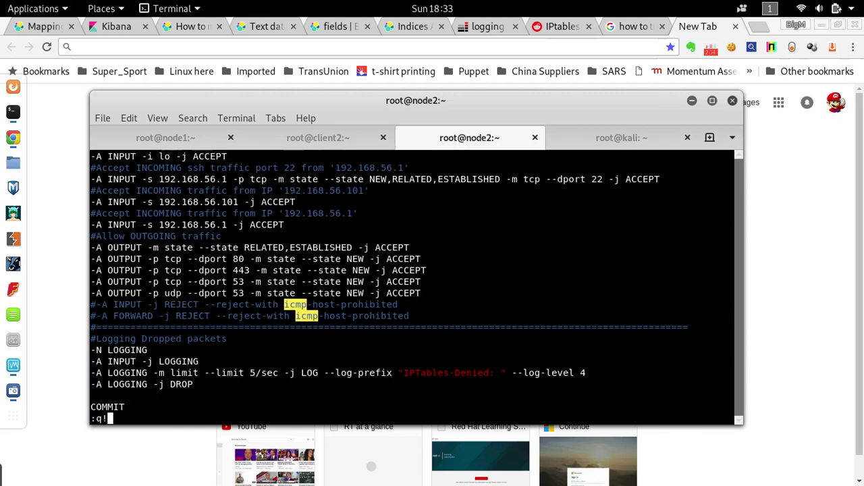
key("Return")
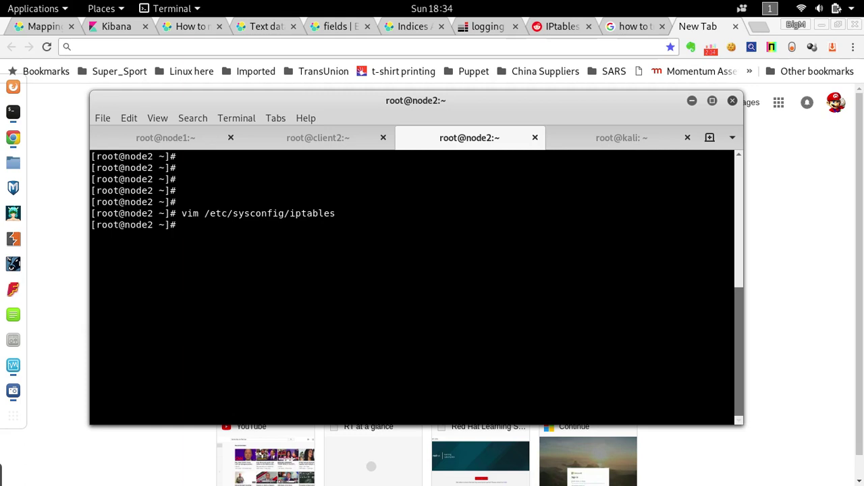
List the details of /var/log/iptables-denied.log with ls -ltr.
type("vim /etc/")
key("ctrl+c")
type("ls -ltr /var/log/iptables")
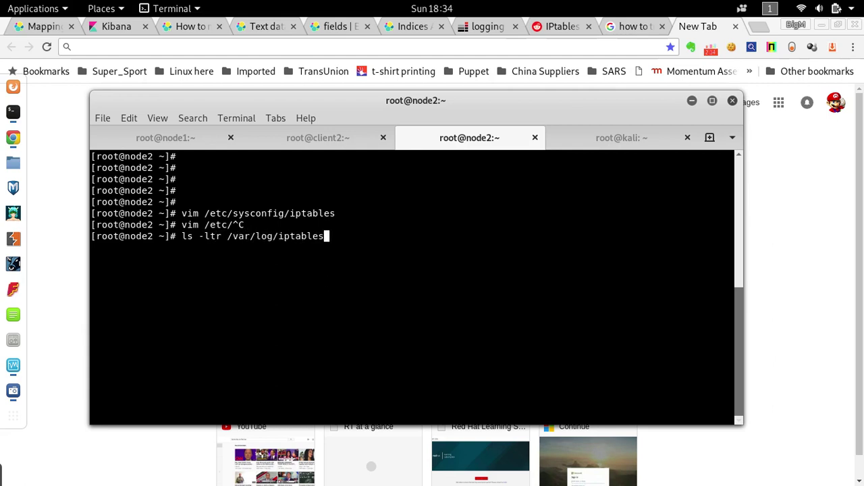
type("-d")
key("Tab")
key("Return")
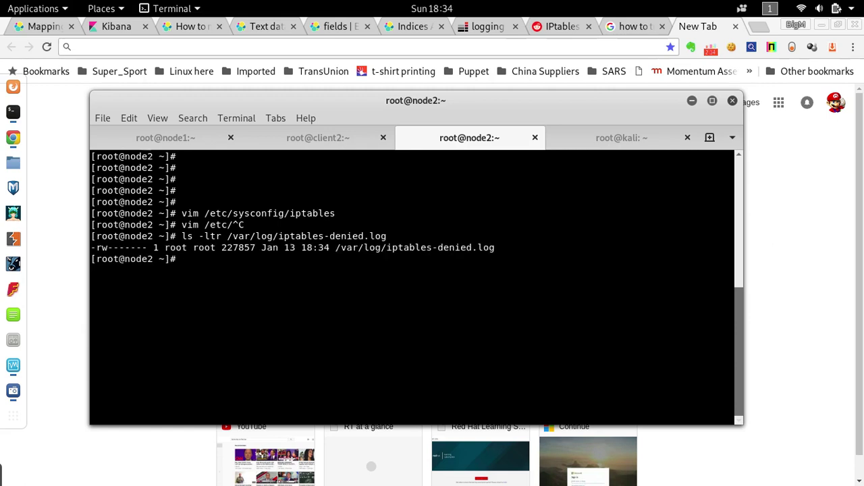
Follow /var/log/iptables-denied.log live with tail -f to watch the denied packets, and stop the output.
key("Up")
key("Left")
key("Left")
key("Left")
key("Left")
key("Left")
key("Left")
key("Left")
key("Left")
key("Left")
key("Left")
key("Left")
key("Left")
key("Left")
key("Left")
key("Left")
key("Left")
key("Left")
key("Left")
key("Left")
key("Left")
key("Left")
key("Left")
key("Left")
key("Left")
key("Left")
key("Left")
key("BackSpace")
key("BackSpace")
key("BackSpace")
key("BackSpace")
key("BackSpace")
key("BackSpace")
key("BackSpace")
type("tail")
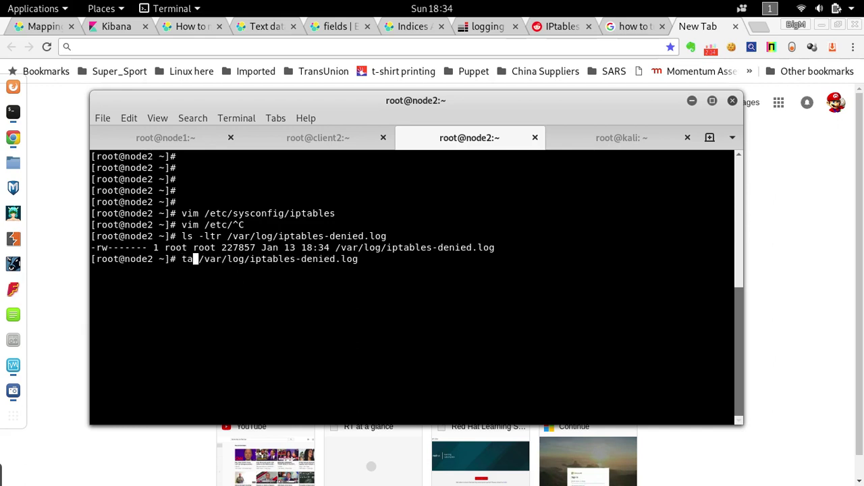
type(" -f")
key("Right")
key("Right")
key("Right")
key("Right")
key("Right")
key("Right")
key("Right")
key("Right")
key("Right")
key("Right")
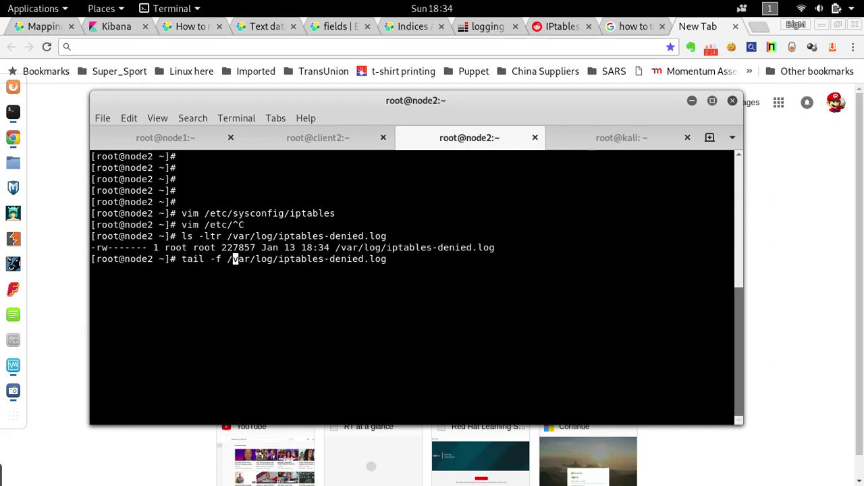
key("Right")
key("Right")
key("Right")
key("Right")
key("Right")
key("Right")
key("Right")
key("Right")
key("Right")
key("Right")
key("Right")
key("Right")
key("Right")
key("Right")
key("Right")
key("Right")
key("Right")
key("Right")
key("Right")
key("Return")
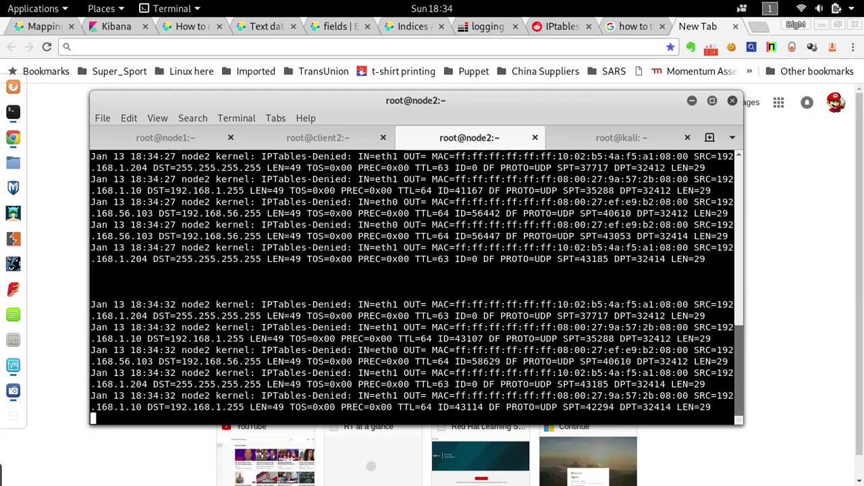
key("ctrl+c")
key("Return")
key("Return")
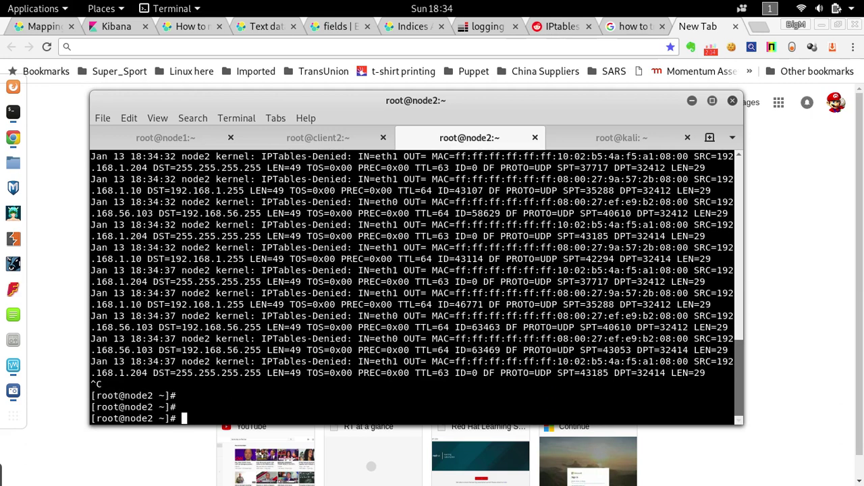
Open /etc/filebeat/filebeat.yml in vim at its first line.
key("Up")
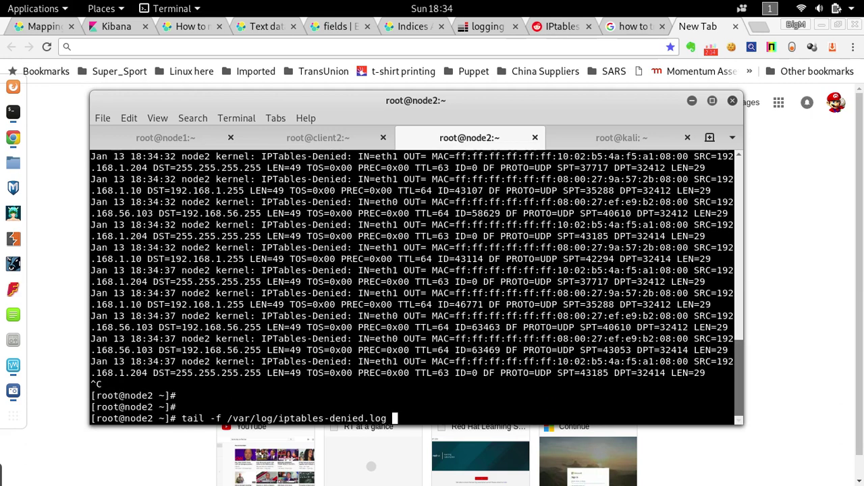
key("ctrl+c")
type("vim ")
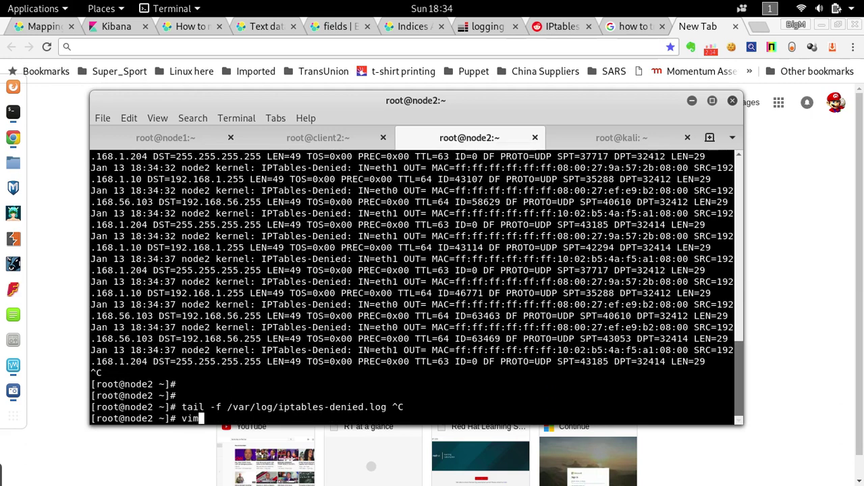
type("/")
type("etc/file")
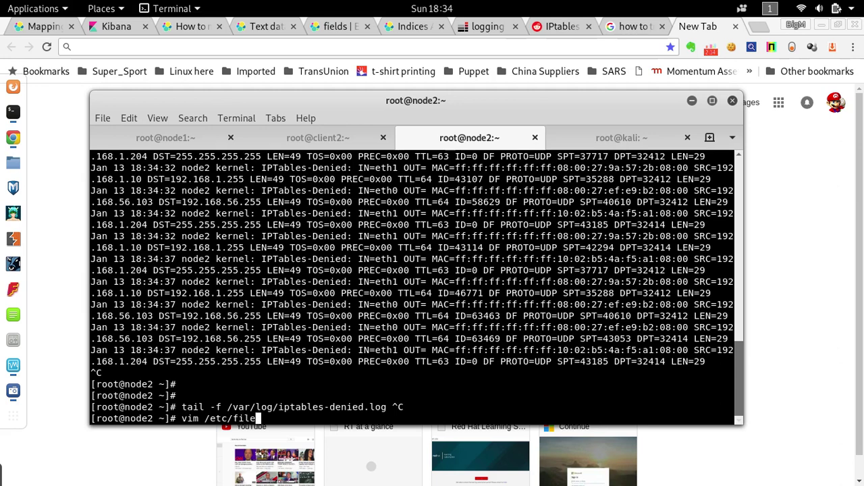
key("Tab")
type("fil")
key("Tab")
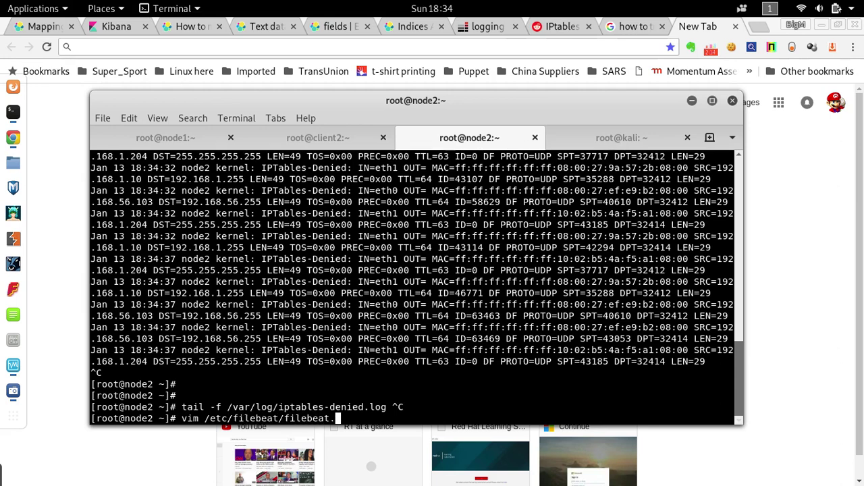
type("y")
key("Tab")
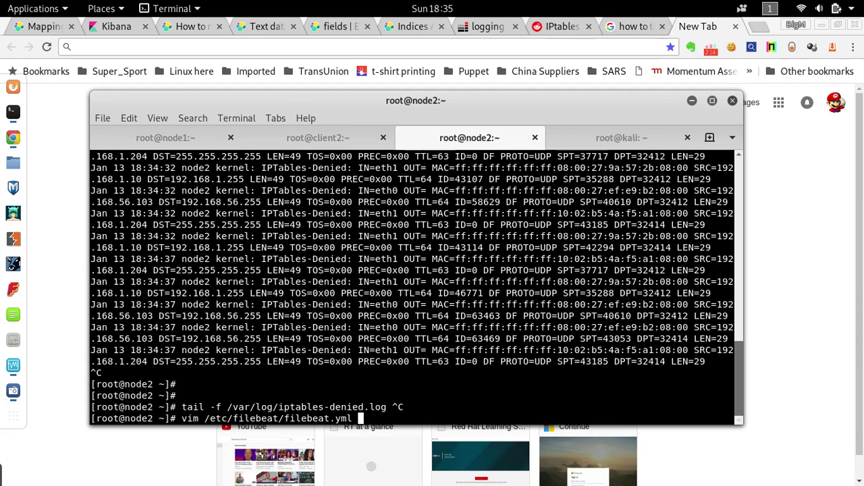
key("Return")
key("g")
key("g")
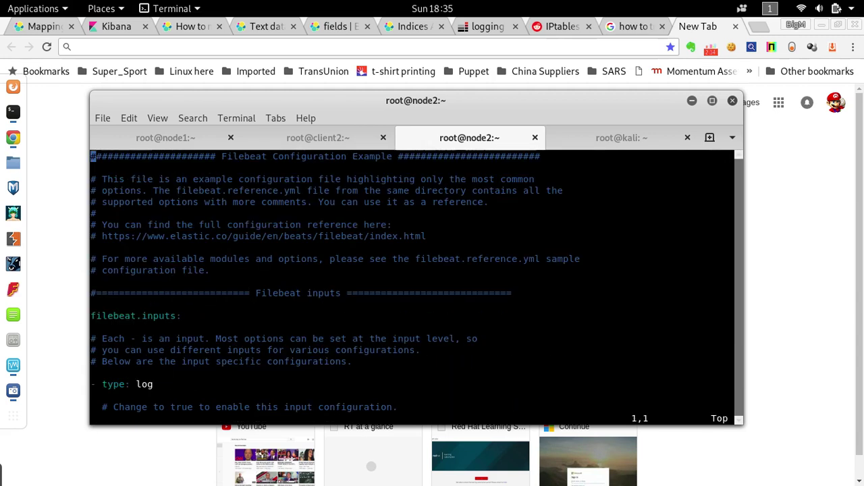
Review the log input's paths in filebeat.yml down to /var/log/iptables-*, and quit vim without saving.
key("j")
key("j")
key("j")
key("j")
key("j")
key("j")
key("j")
key("j")
key("j")
key("j")
key("j")
key("j")
key("j")
key("j")
key("j")
key("j")
key("j")
key("j")
key("j")
key("j")
key("j")
key("j")
key("j")
key("j")
key("j")
key("k")
key("k")
key("k")
key("k")
key("k")
key("k")
key("k")
key("k")
key("l")
key("l")
key("l")
key("l")
key("l")
key("l")
key("l")
key("l")
key("l")
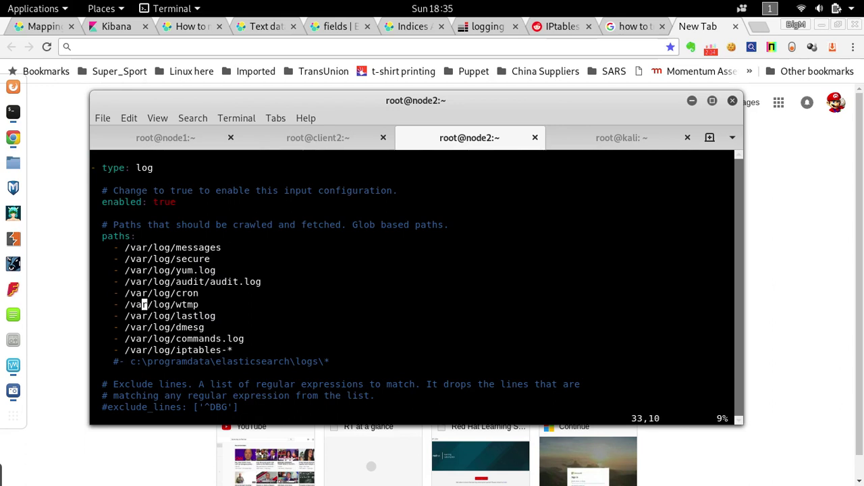
key("j")
key("j")
key("j")
key("j")
type(":wq")
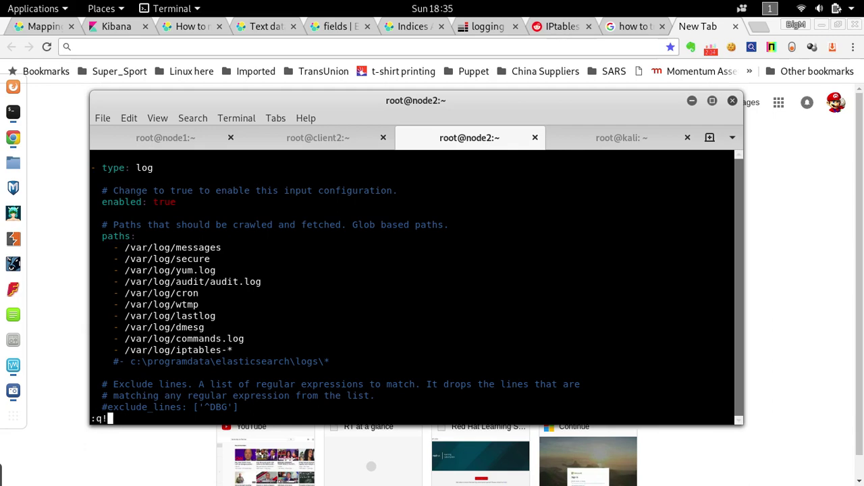
key("Return")
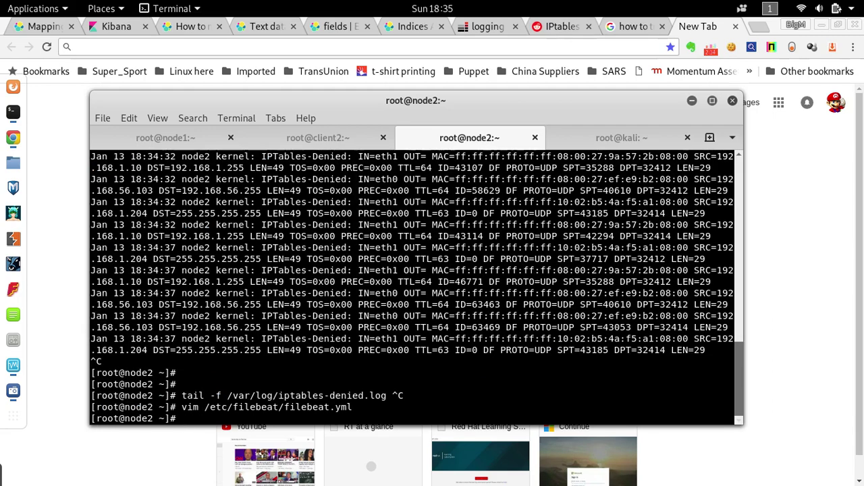
Check the status of filebeat.service with systemctl.
type("systemctl ")
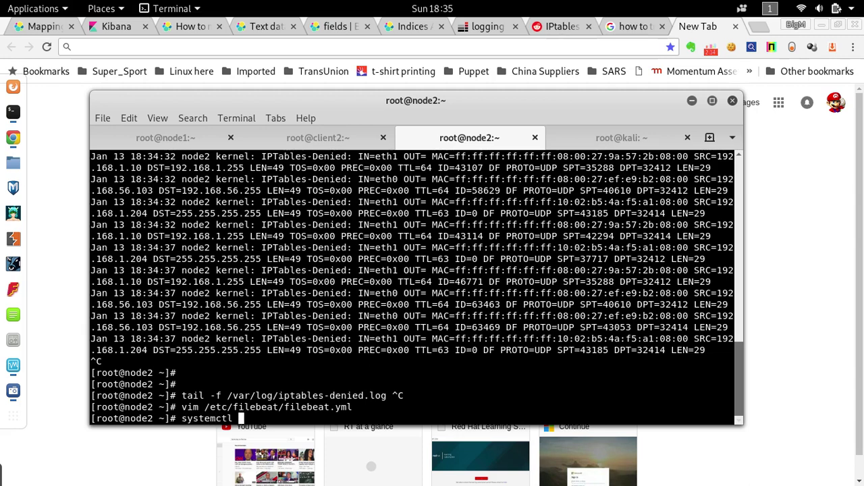
type("status filebe")
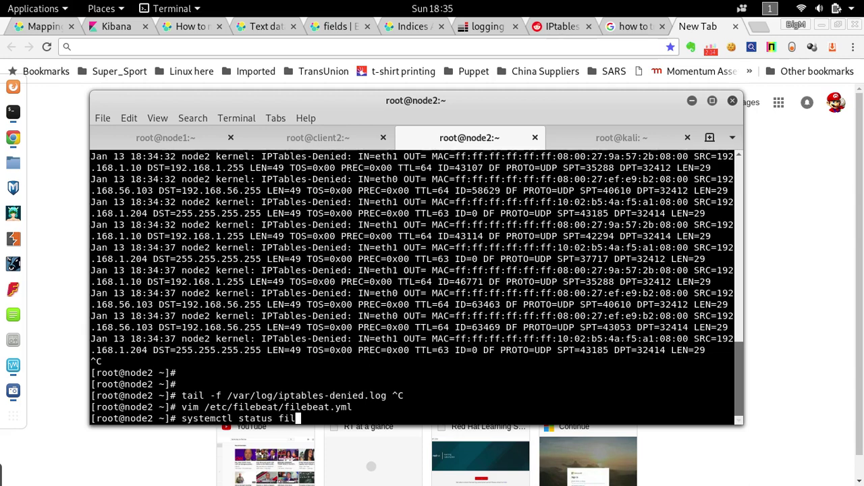
key("Tab")
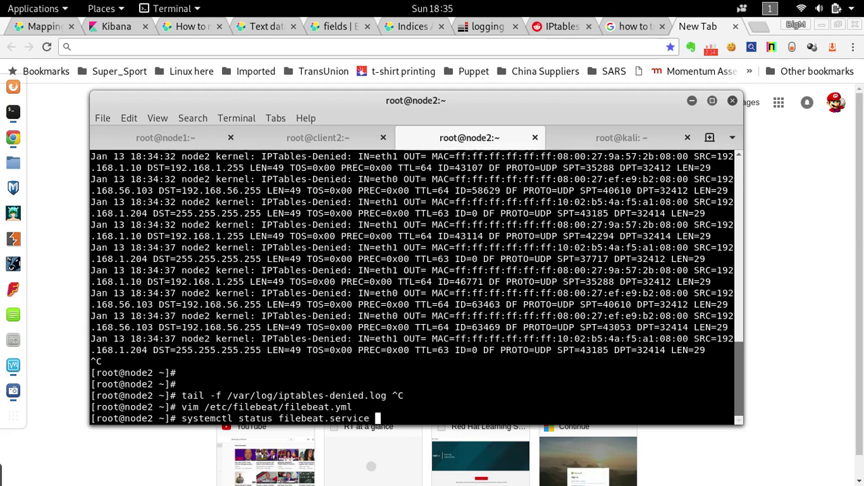
key("Return")
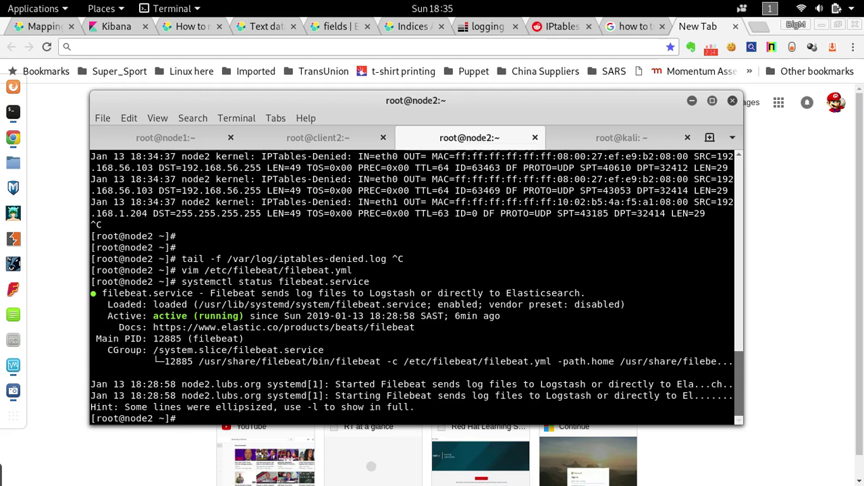
key("Return")
key("Return")
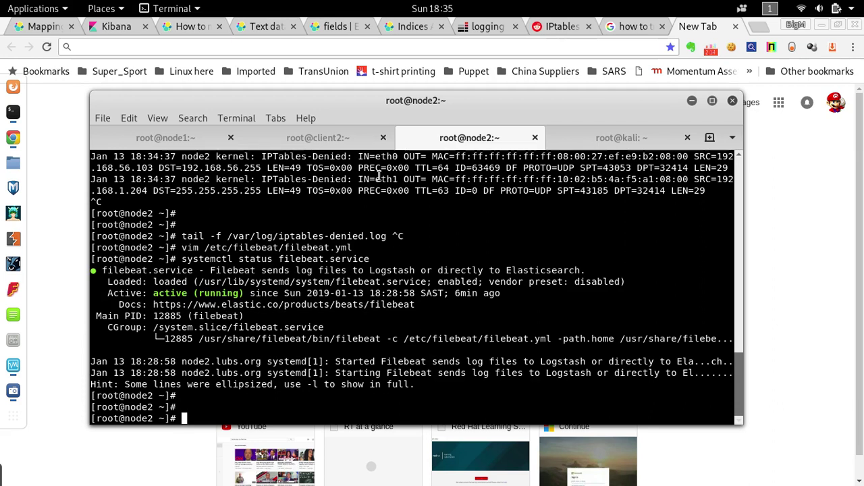
Switch to Chrome, load Kibana at 192.168.56.101:5601, and show the filebeat-* index pattern in Discover.
left_click(259, 48)
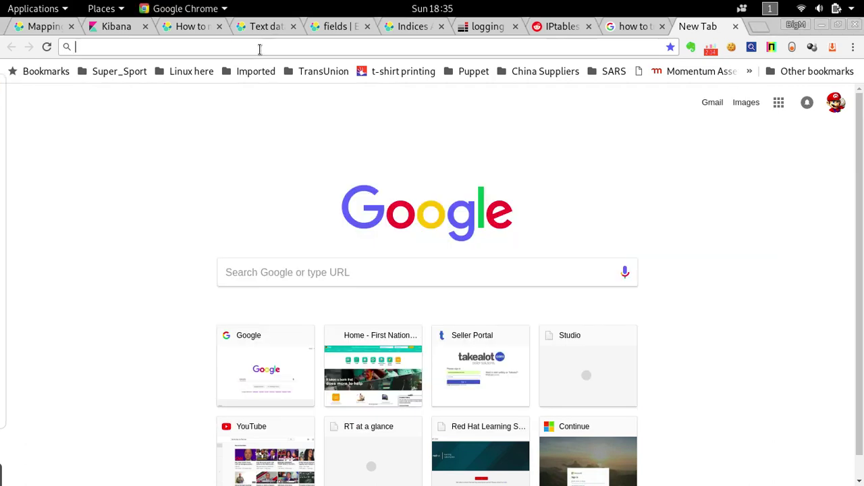
type("192.168.56.101:5601")
key("Return")
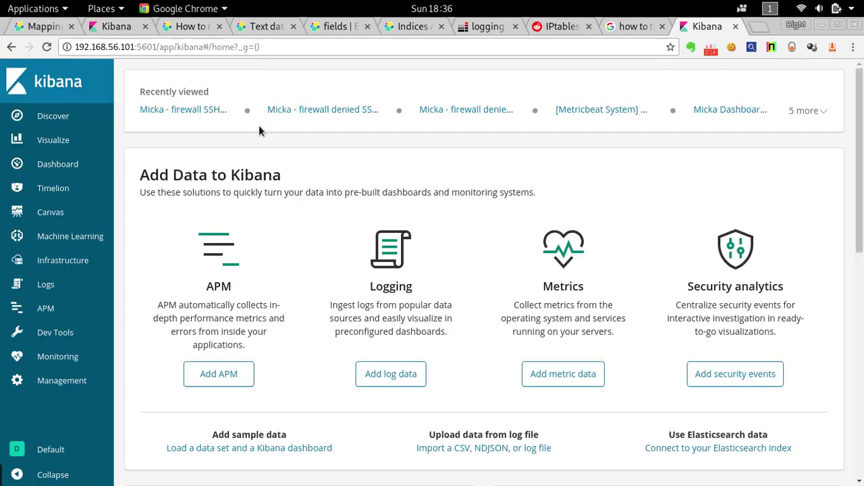
left_click(72, 117)
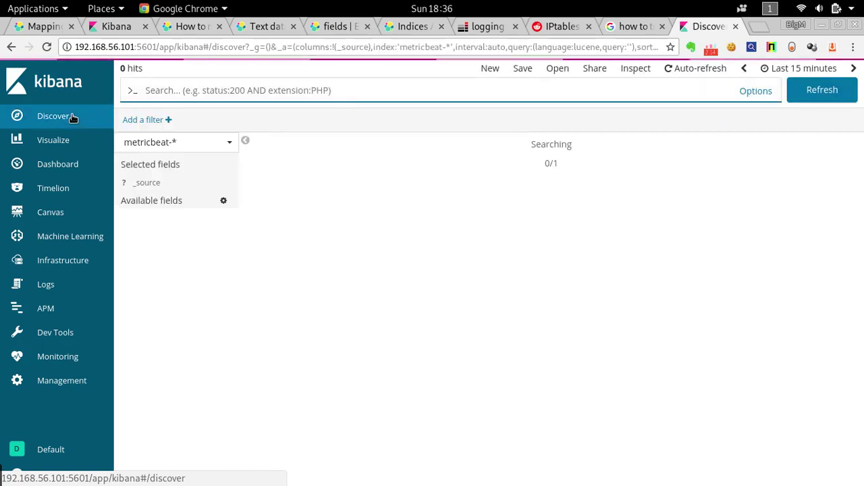
left_click(223, 145)
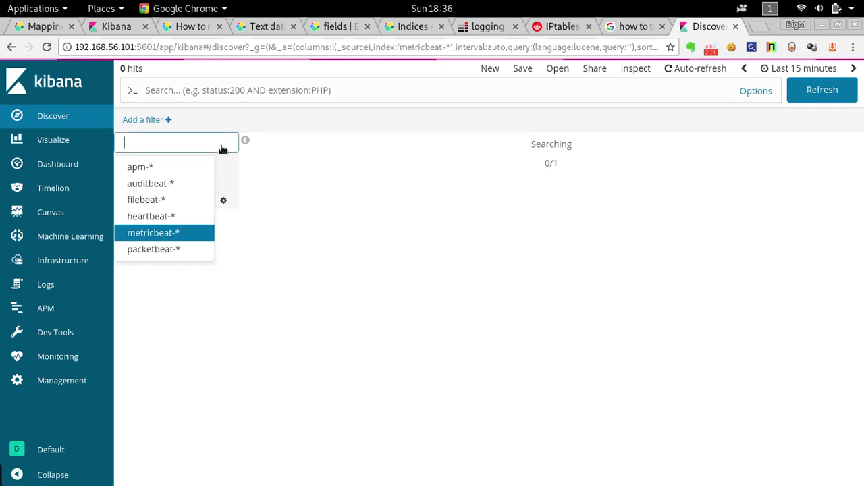
left_click(151, 200)
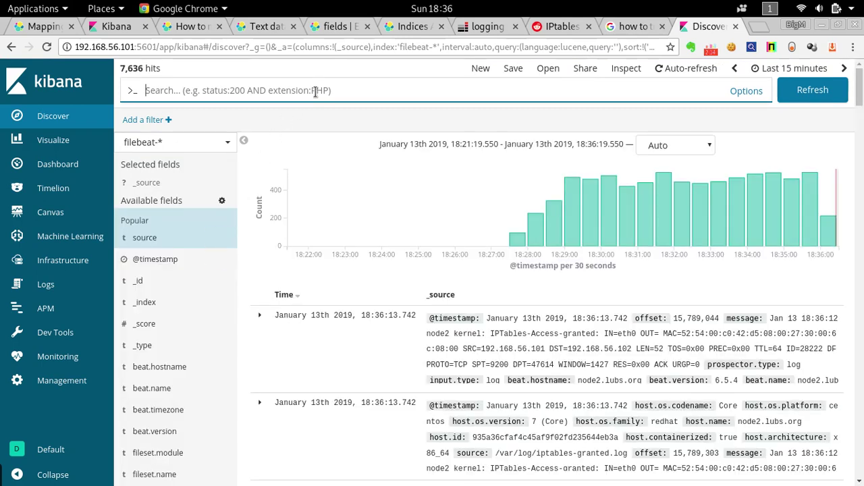
Search the page for "source", step through the matches, and add the source field as a column of the document table.
key("ctrl+f")
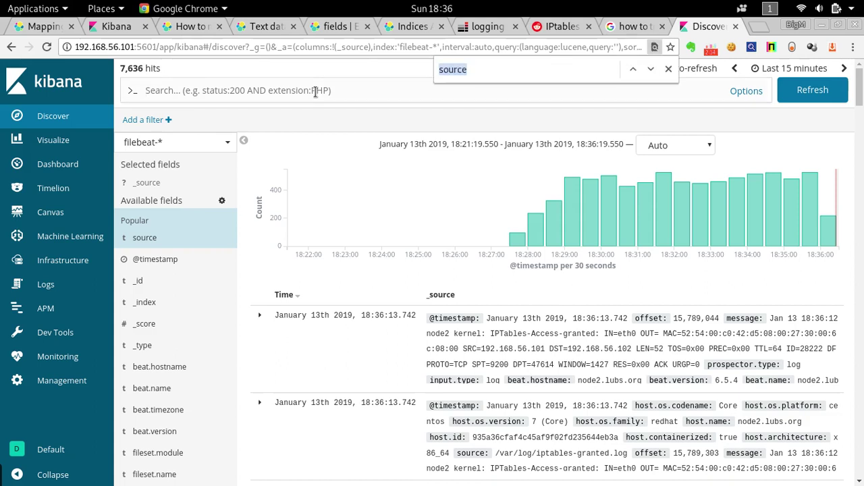
type("source")
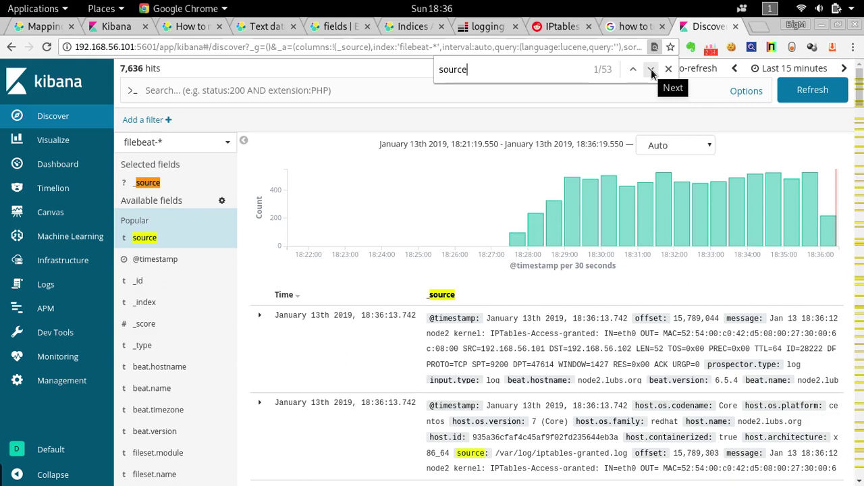
left_click(651, 70)
left_click(651, 70)
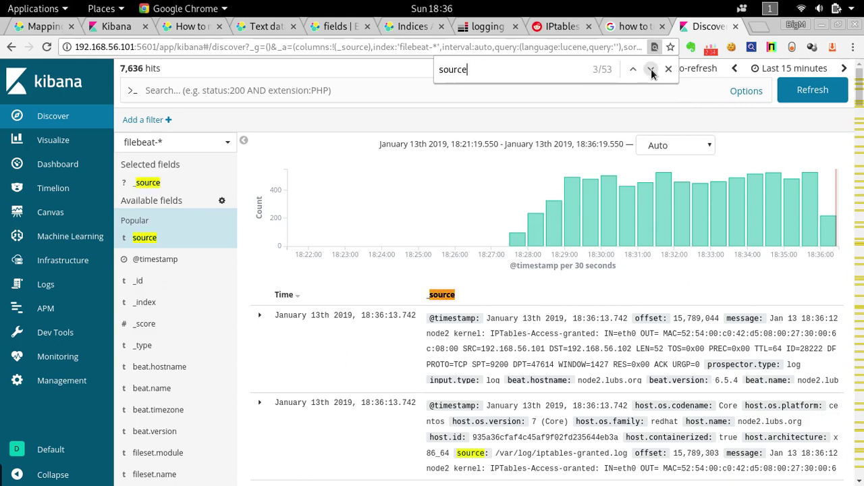
left_click(652, 70)
left_click(651, 71)
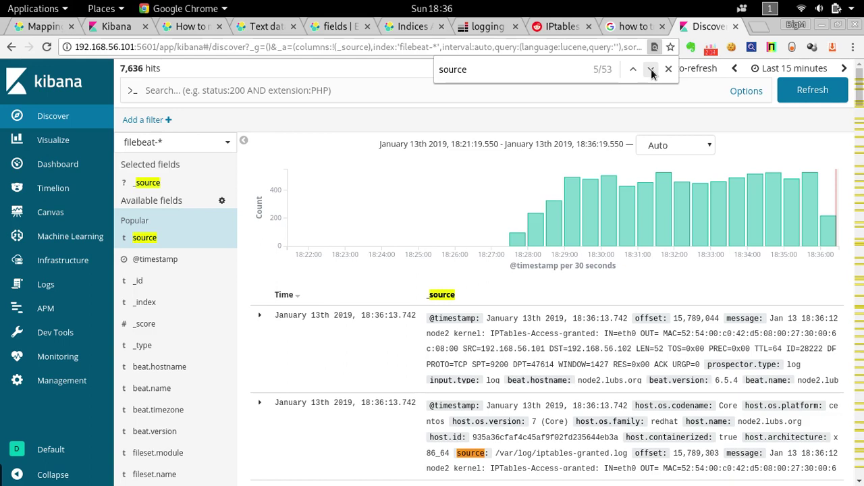
mouse_move(198, 234)
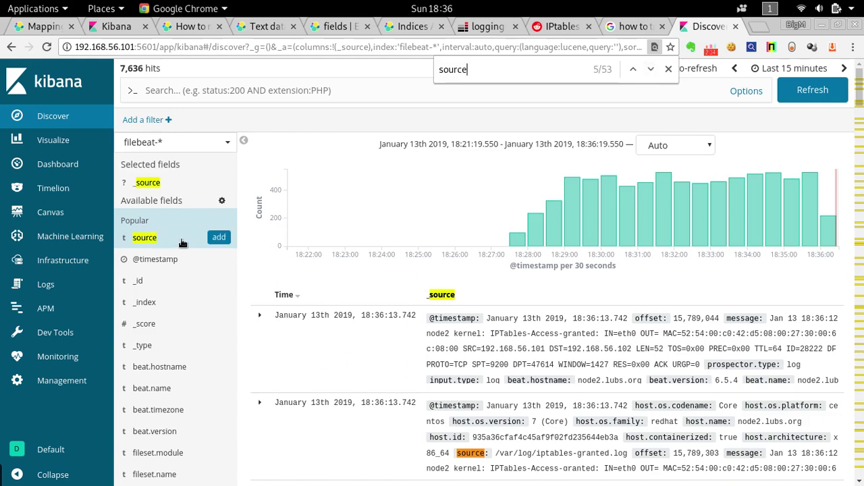
left_click(219, 238)
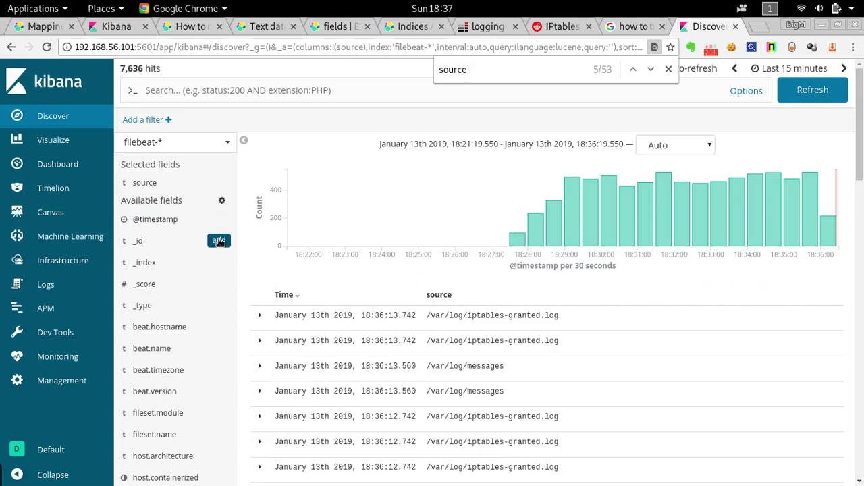
Filter the documents to source "/var/log/iptables-denied.log" from the field's top values, and dismiss the page search.
mouse_move(173, 184)
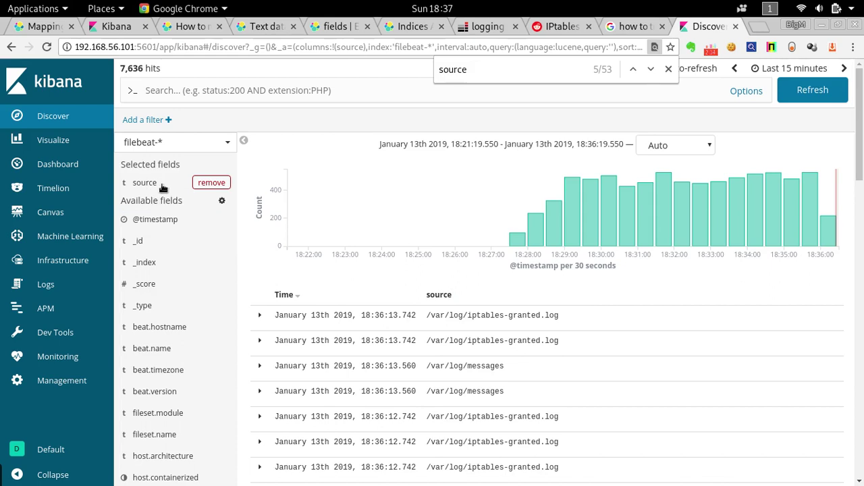
left_click(163, 188)
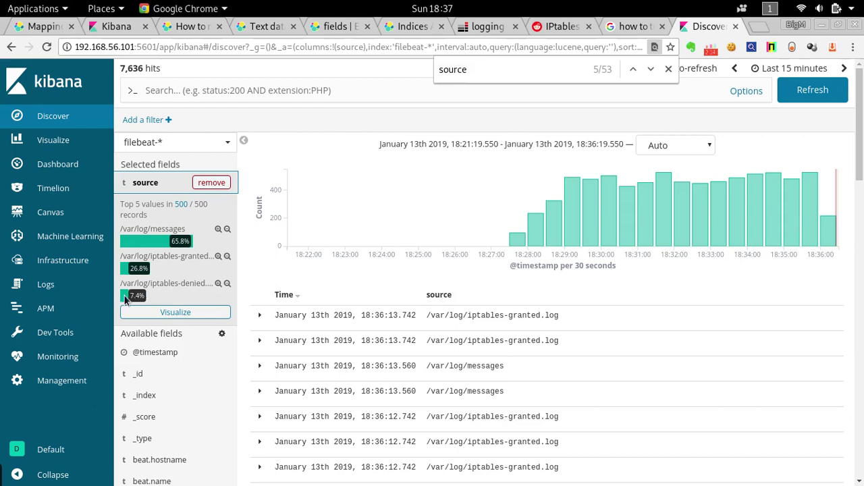
mouse_move(125, 299)
left_click(217, 285)
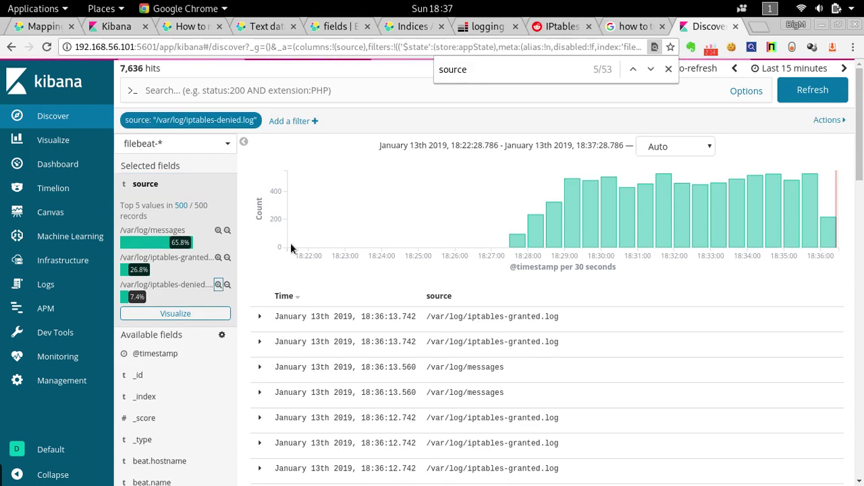
left_click(669, 69)
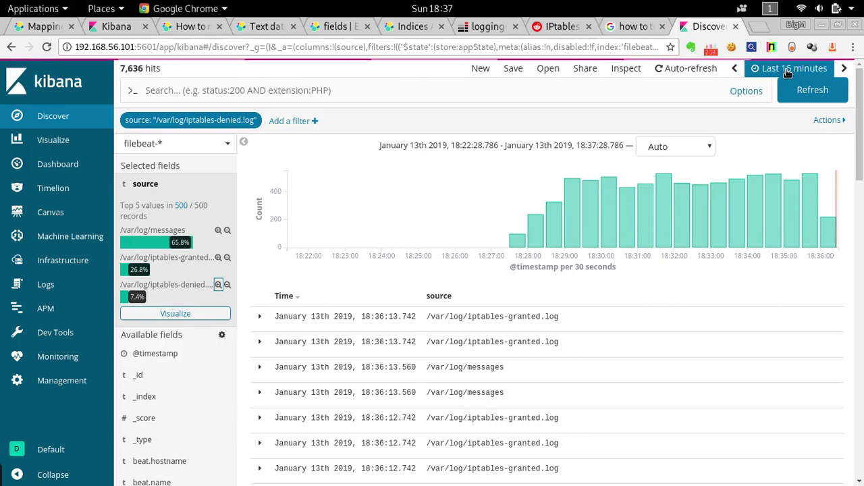
Set the auto-refresh interval of the filtered results to 5 seconds.
left_click(702, 71)
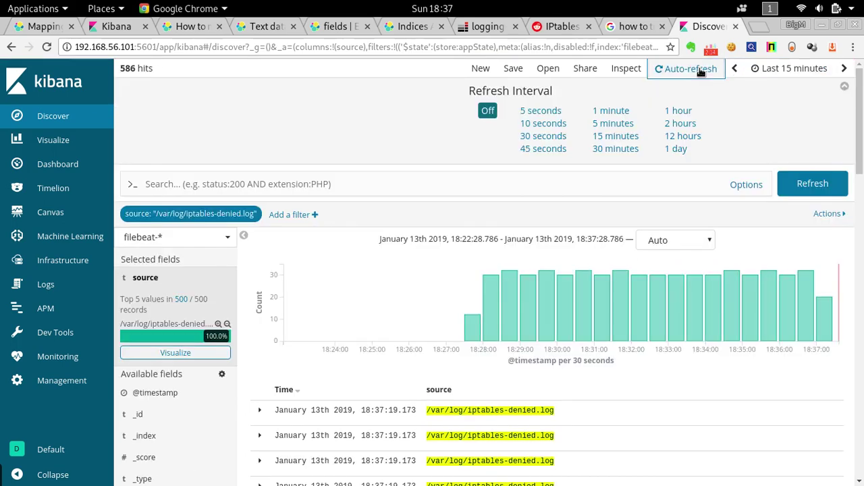
left_click(544, 113)
left_click(790, 70)
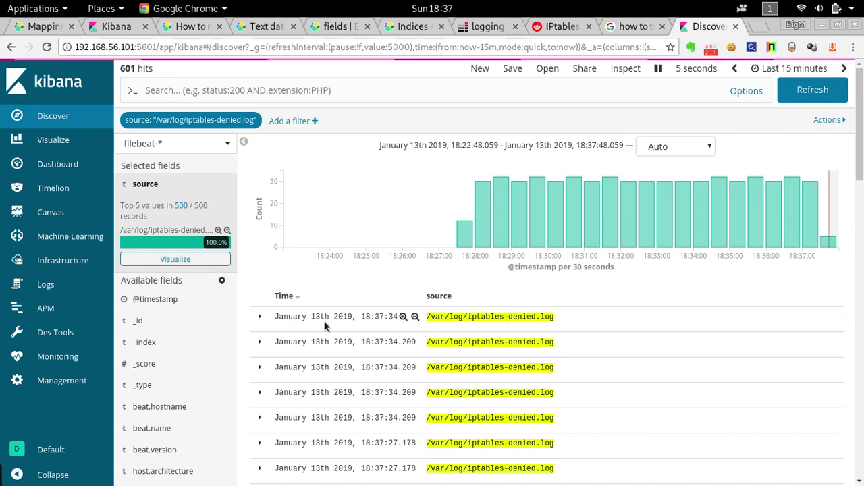
Expand the newest denied-log entry to view its fields, and pause the automatic refresh.
left_click(260, 319)
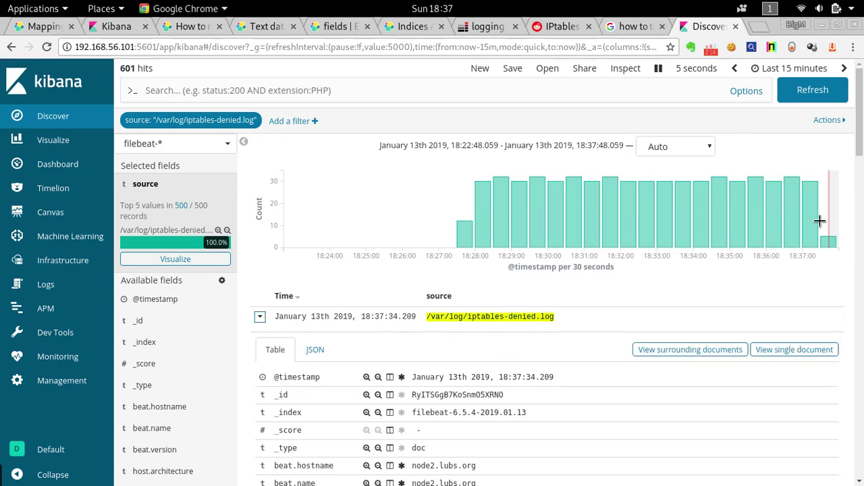
scroll(861, 120, "down", 2)
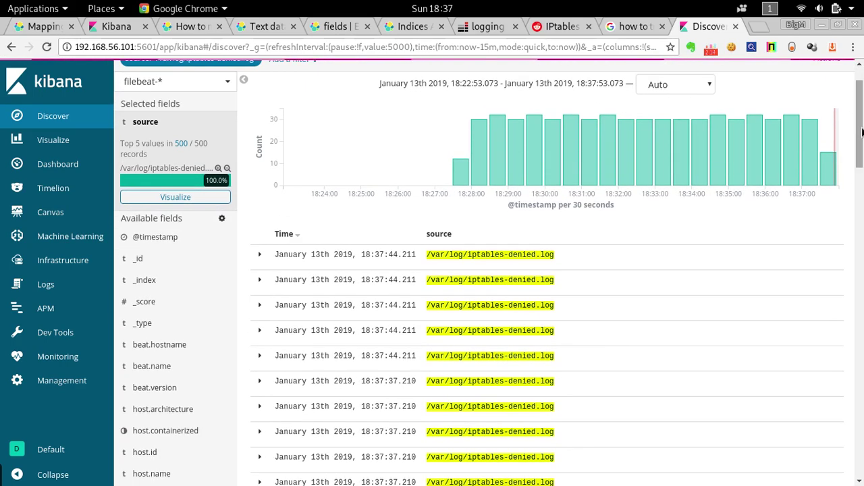
scroll(862, 139, "up", 2)
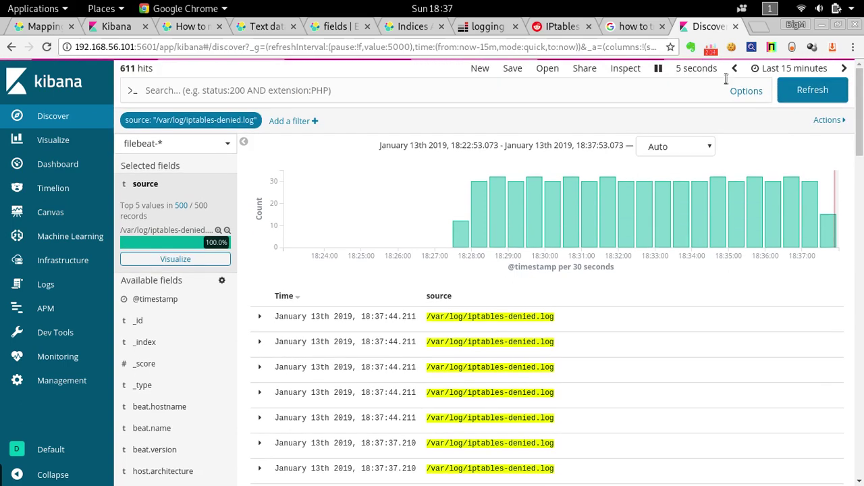
left_click(658, 68)
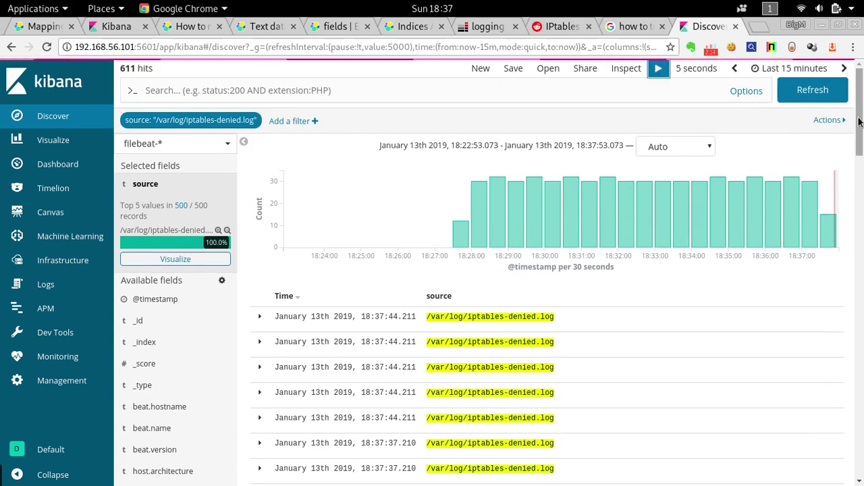
Expand the newest denied-log entry and examine the IPTables-Denied prefix, source address and source port in its message field.
scroll(861, 122, "down", 3)
left_click(259, 211)
left_click_drag(861, 138, 862, 194)
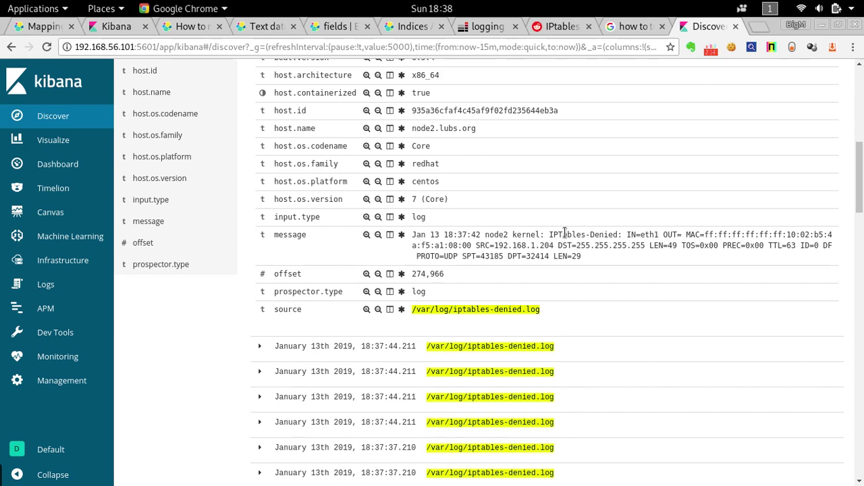
left_click_drag(553, 234, 614, 235)
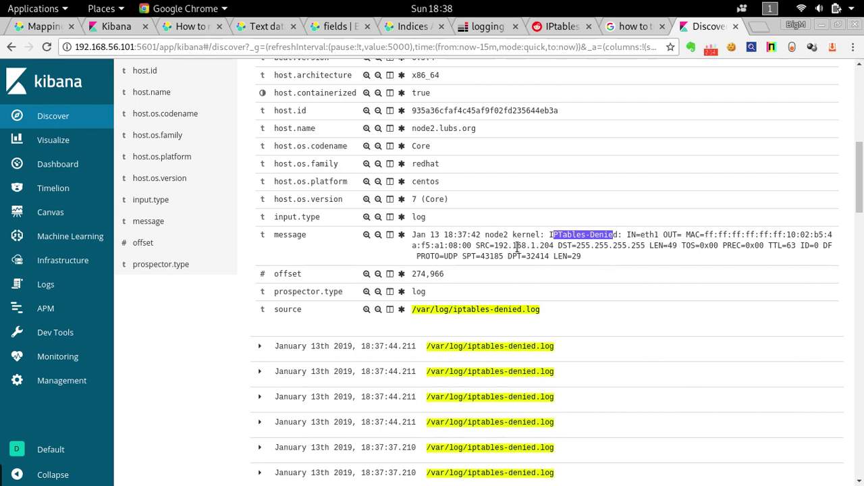
left_click_drag(475, 245, 555, 246)
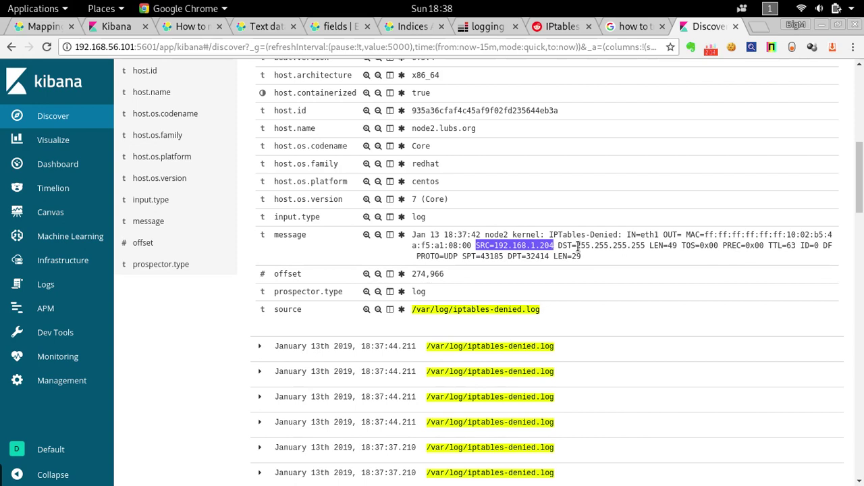
left_click(450, 246)
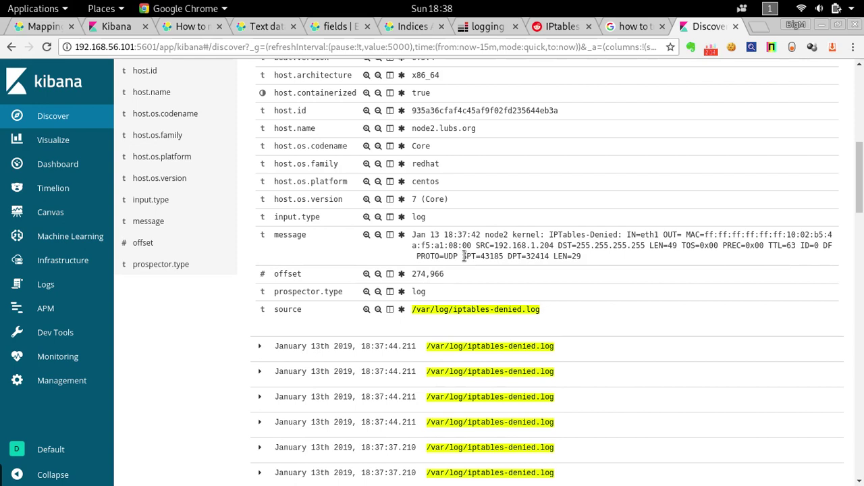
left_click_drag(464, 256, 496, 257)
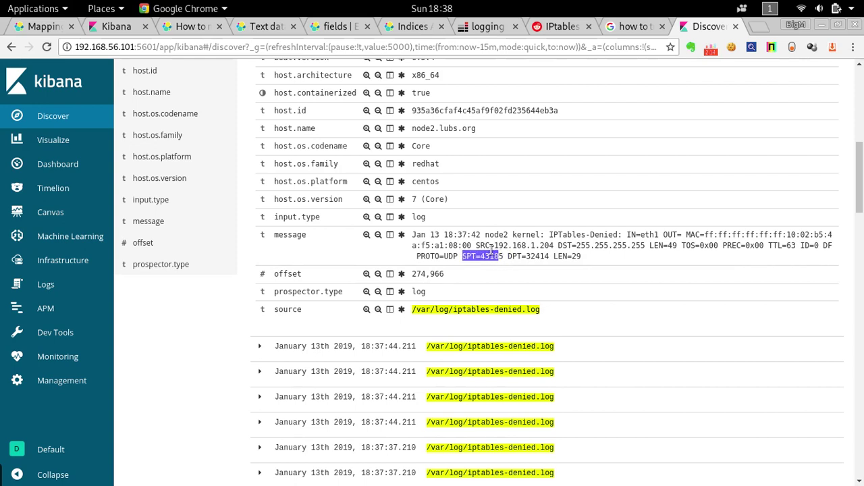
left_click(478, 245)
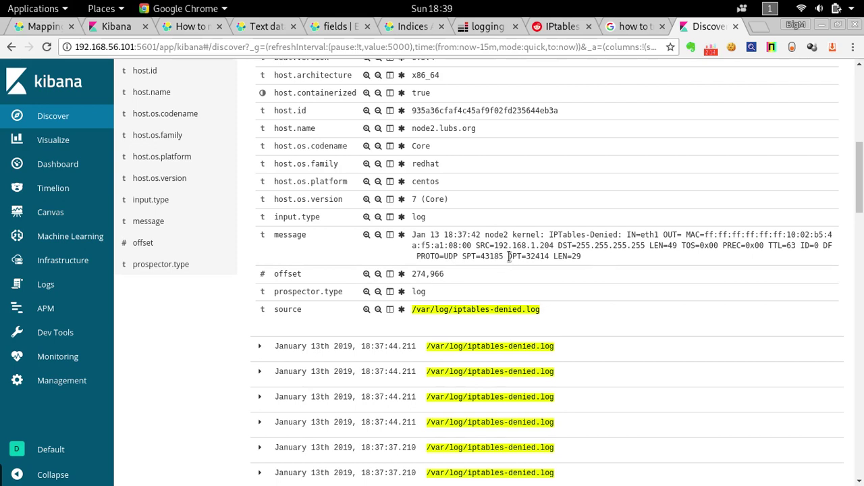
Examine the destination port (DPT) in the entry's message field, and collapse the entry.
left_click_drag(508, 257, 529, 257)
left_click(533, 256)
left_click_drag(508, 255, 525, 256)
right_click(530, 257)
left_click(551, 270)
left_click(501, 245)
left_click_drag(857, 188, 857, 113)
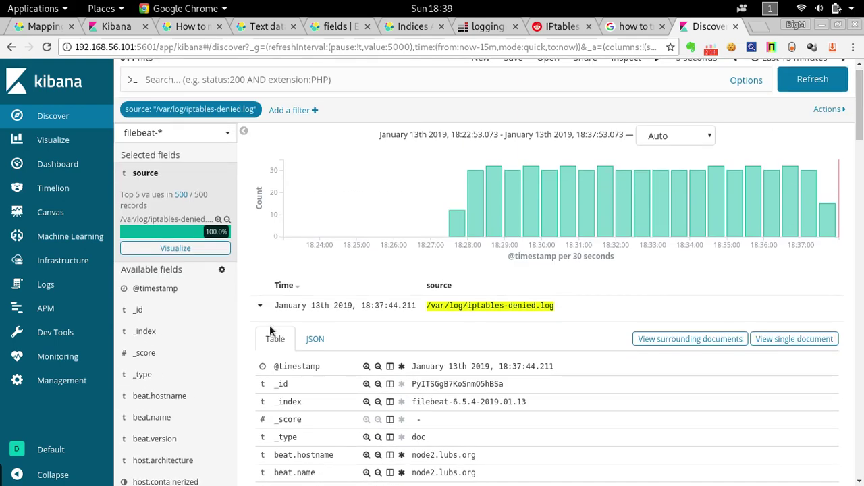
left_click(260, 305)
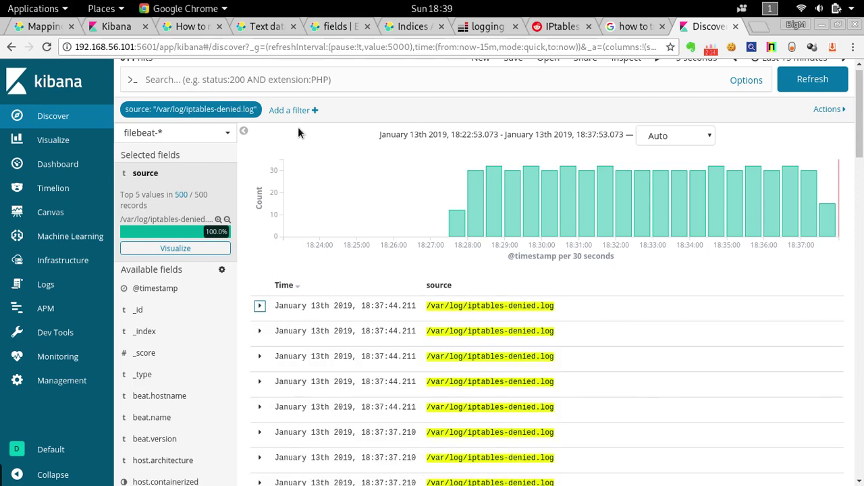
Add a filter for documents whose message field is "DPT=22".
left_click(290, 110)
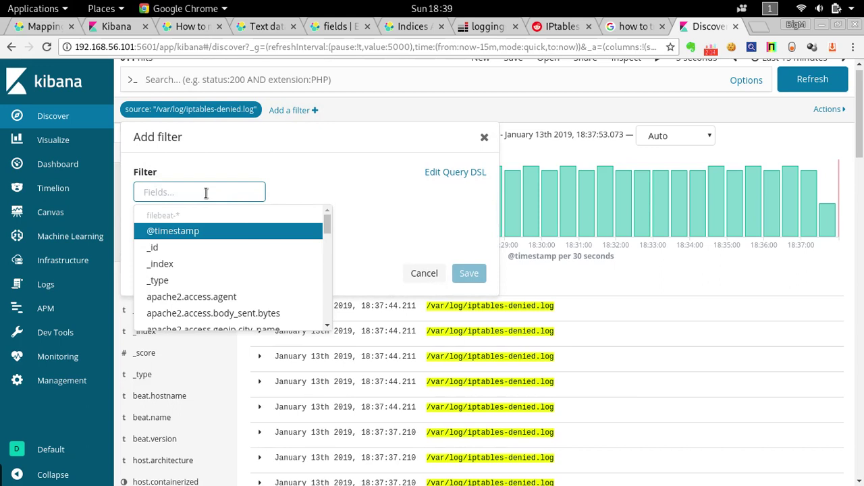
type("message")
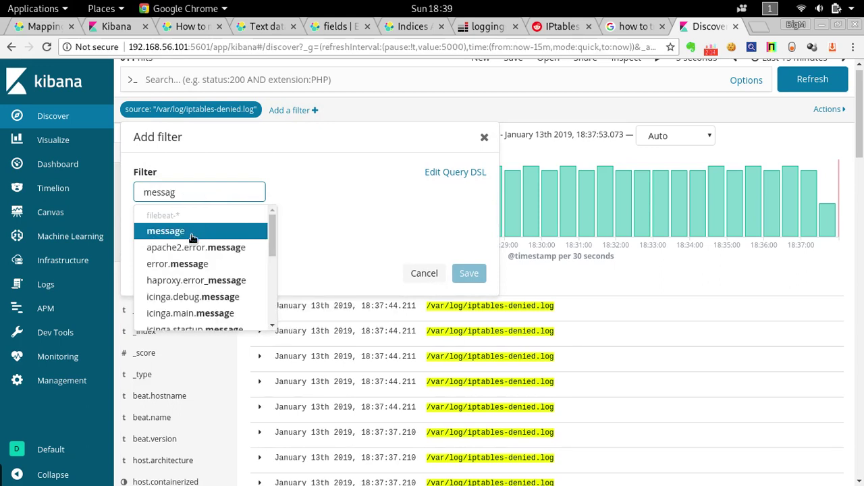
left_click(192, 233)
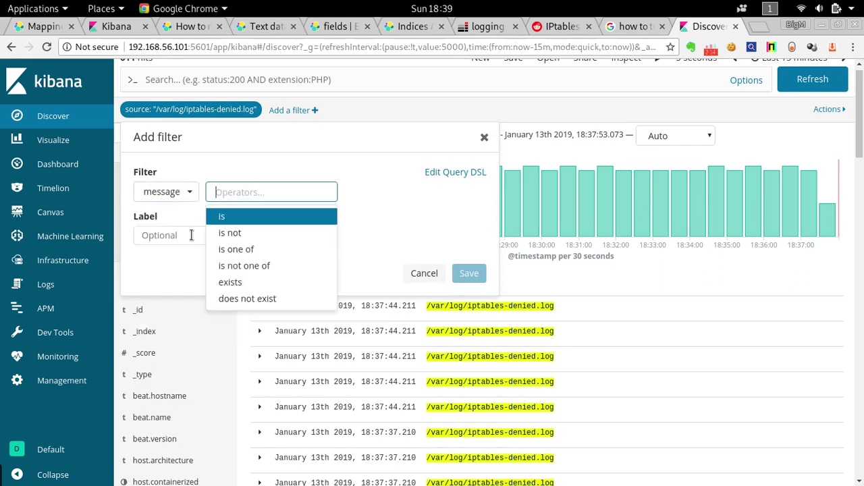
left_click(237, 217)
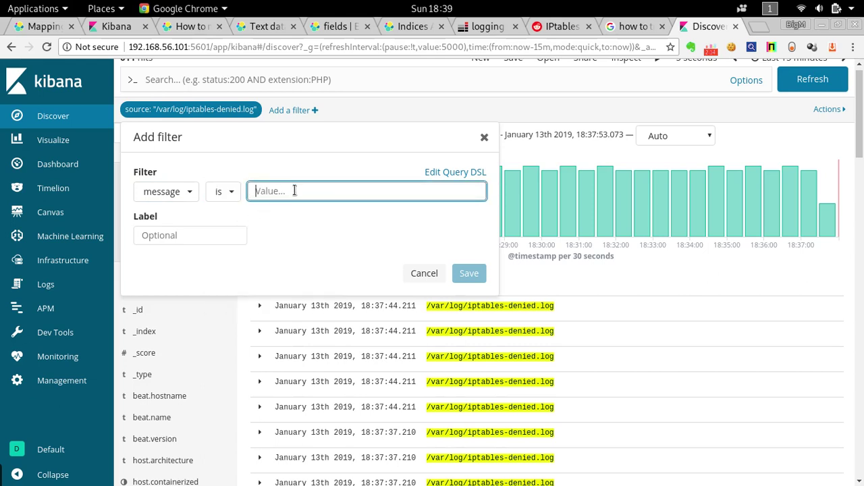
type("DPT")
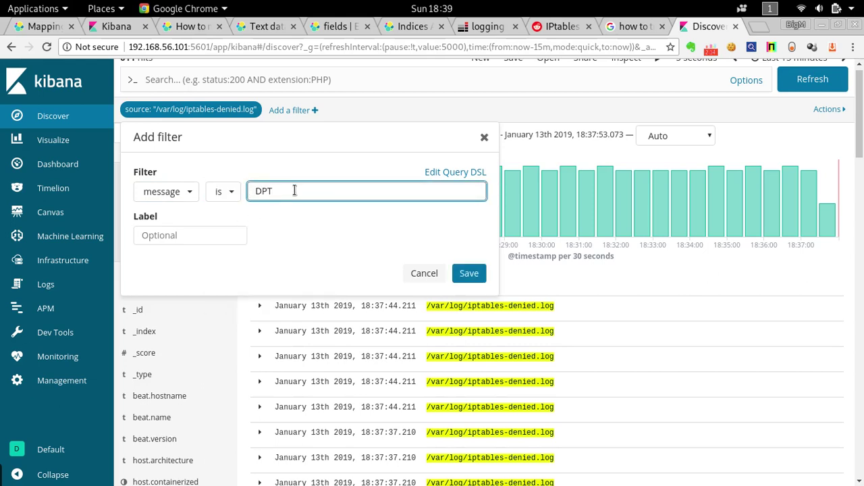
type("=22")
left_click(469, 273)
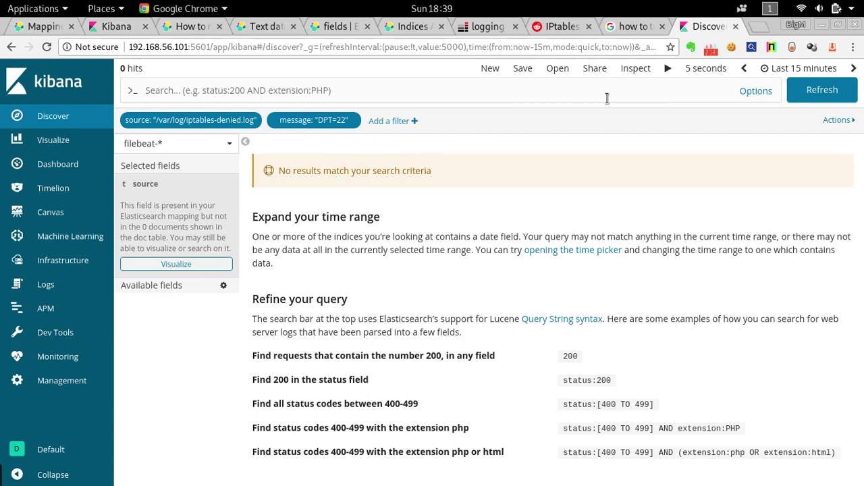
Resume the automatic refresh and set the time range to Last 24 hours.
left_click(667, 69)
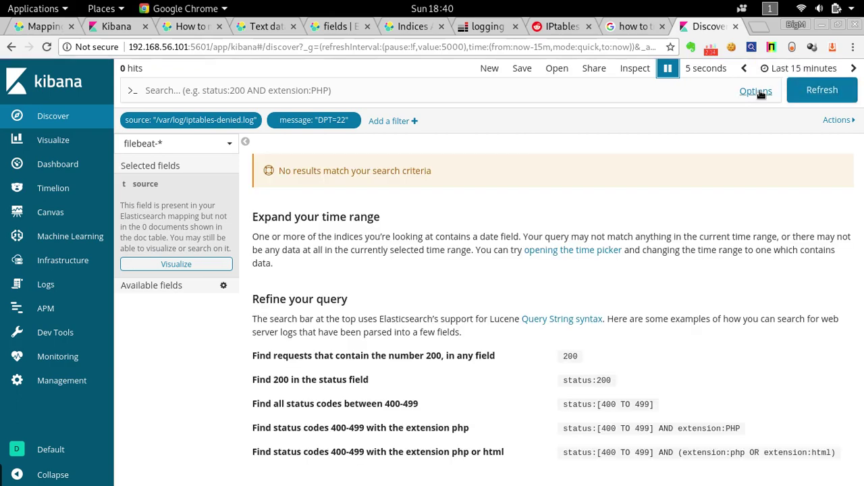
left_click(790, 71)
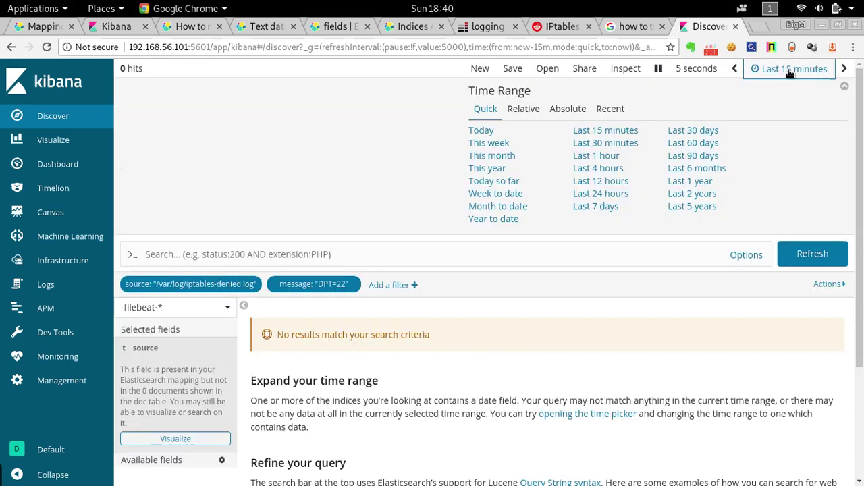
left_click(601, 193)
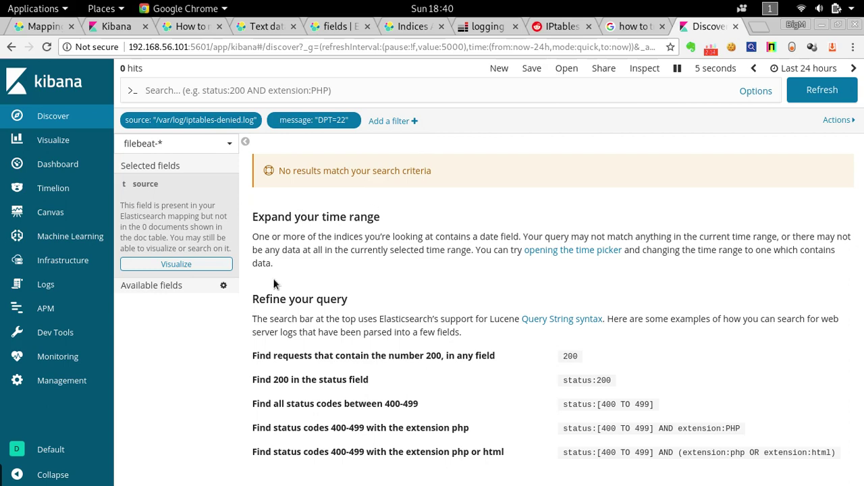
Switch to the client2 session in the terminal, run "ssh 192.168.56.102", and minimize the terminal to return to Kibana.
mouse_move(196, 187)
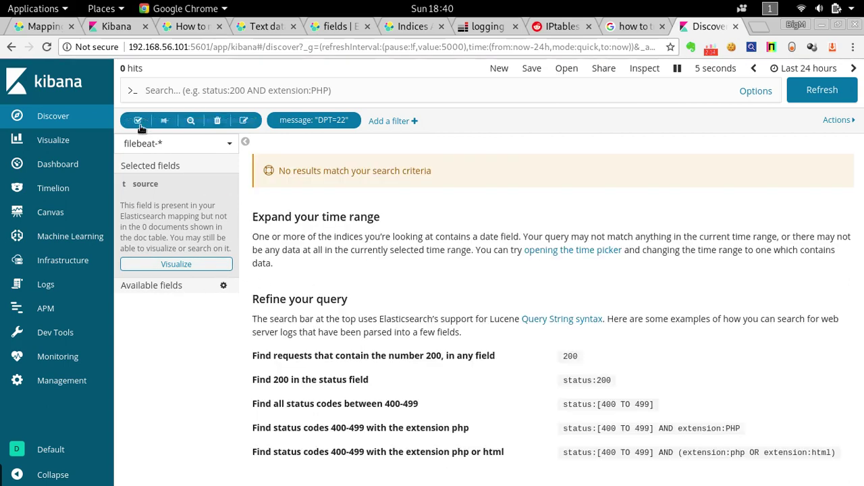
mouse_move(0, 0)
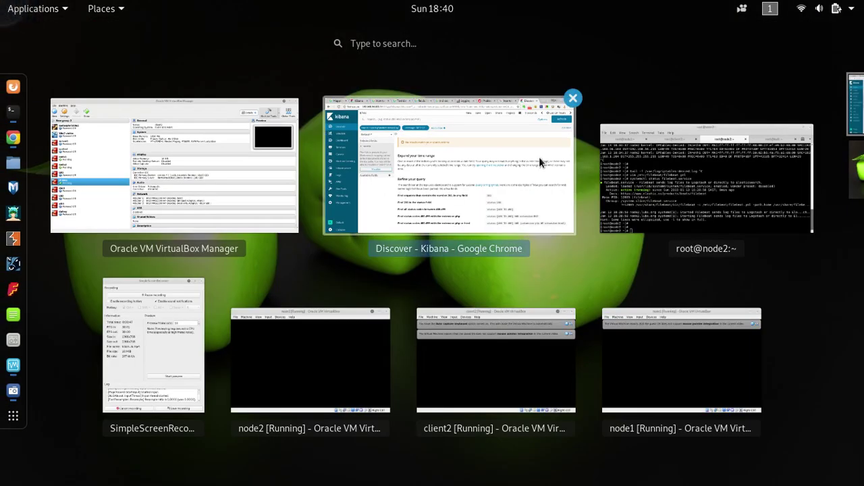
left_click(648, 204)
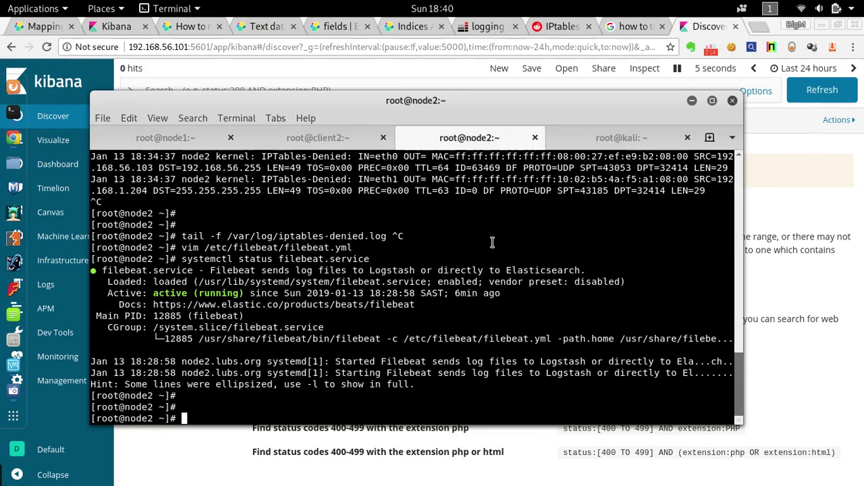
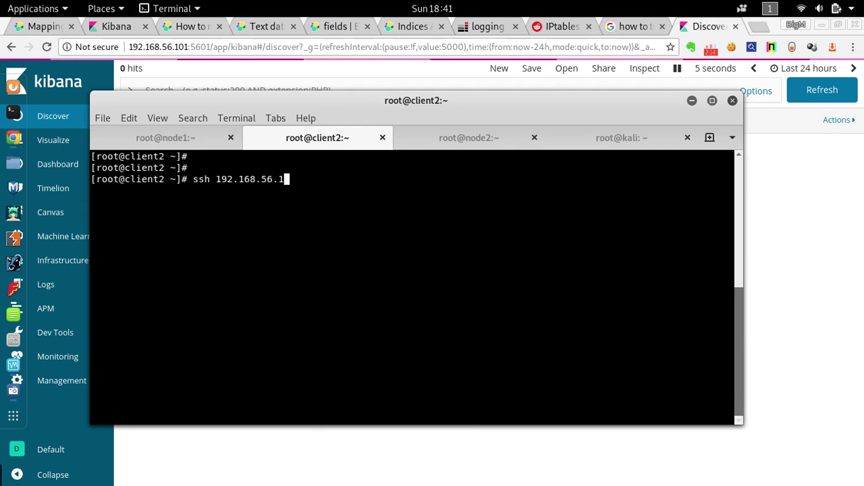
key("BackSpace")
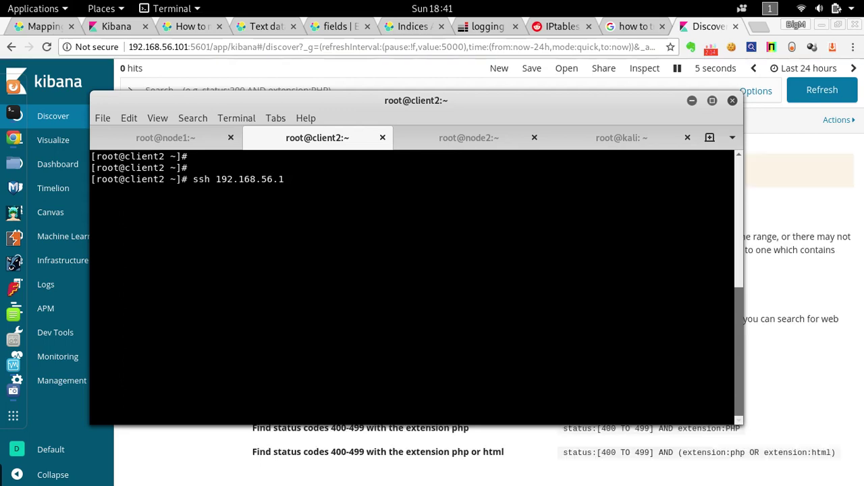
type("02")
left_click_drag(435, 110, 471, 194)
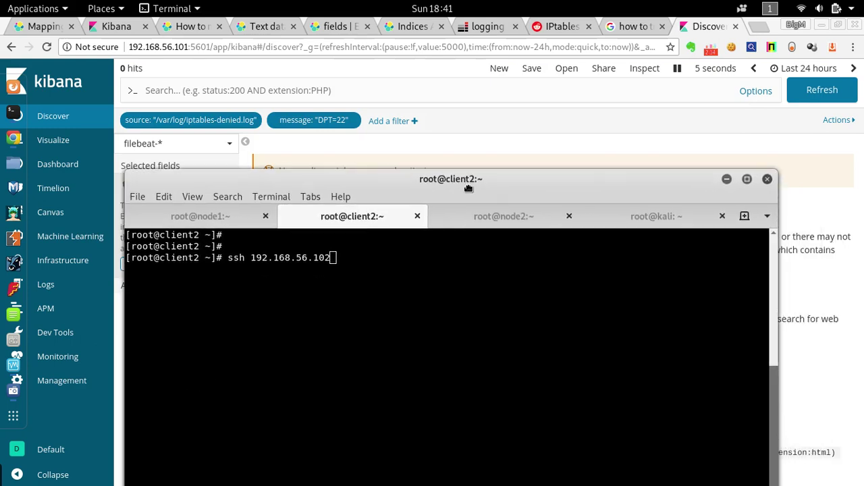
key("Return")
left_click(728, 179)
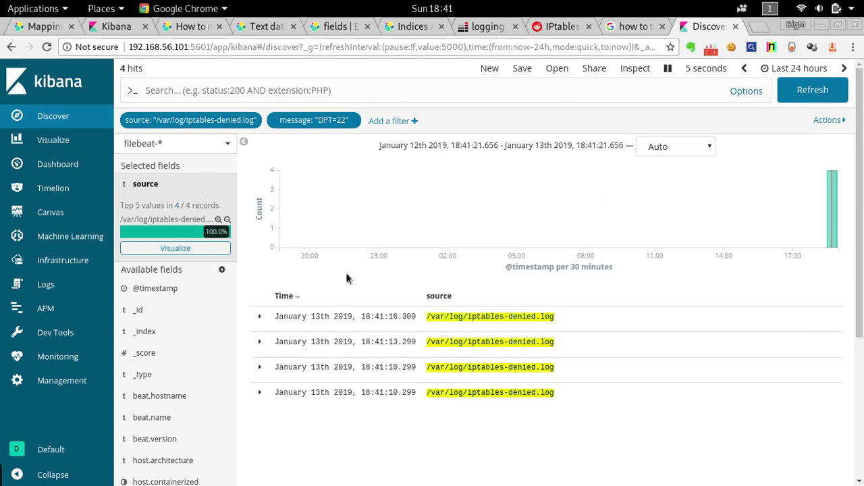
Interrupt the pending SSH connection on client2 in the terminal, and return to the Kibana results.
mouse_move(2, 3)
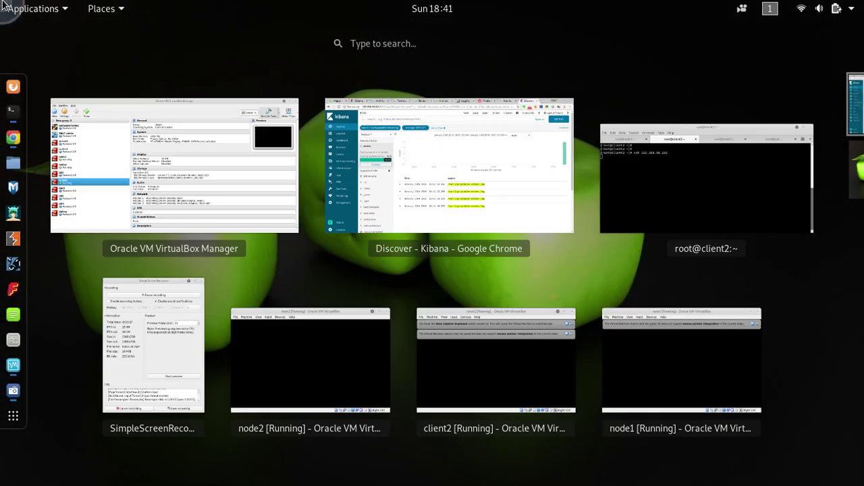
left_click(668, 169)
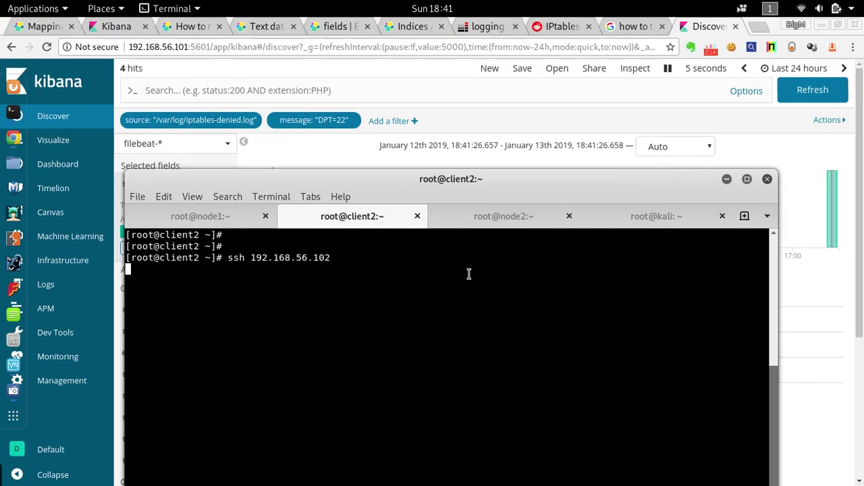
key("ctrl+c")
left_click(726, 179)
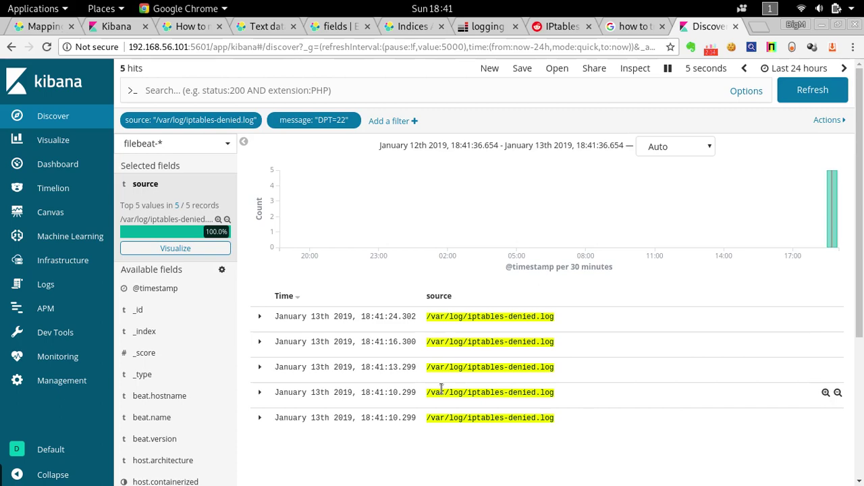
Save the filtered search with the title "micka - firewall test".
left_click(521, 69)
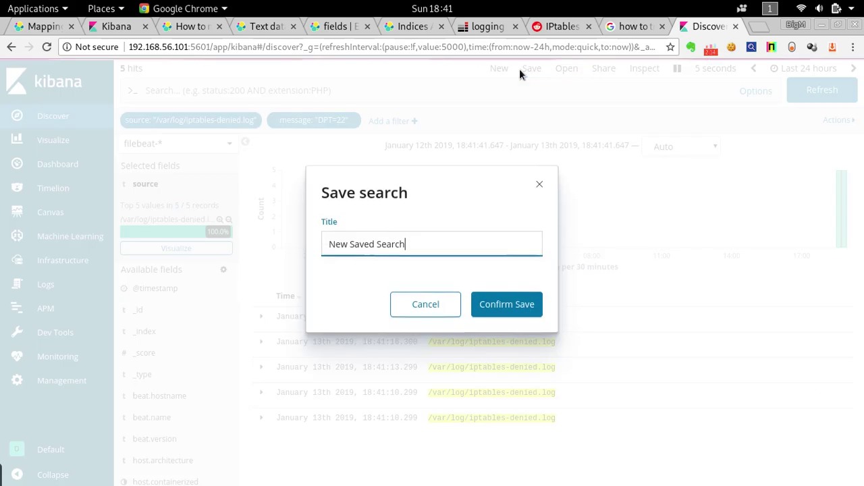
key("BackSpace")
key("BackSpace")
key("BackSpace")
key("BackSpace")
key("BackSpace")
key("BackSpace")
key("BackSpace")
key("BackSpace")
key("BackSpace")
key("BackSpace")
key("BackSpace")
key("BackSpace")
key("BackSpace")
key("BackSpace")
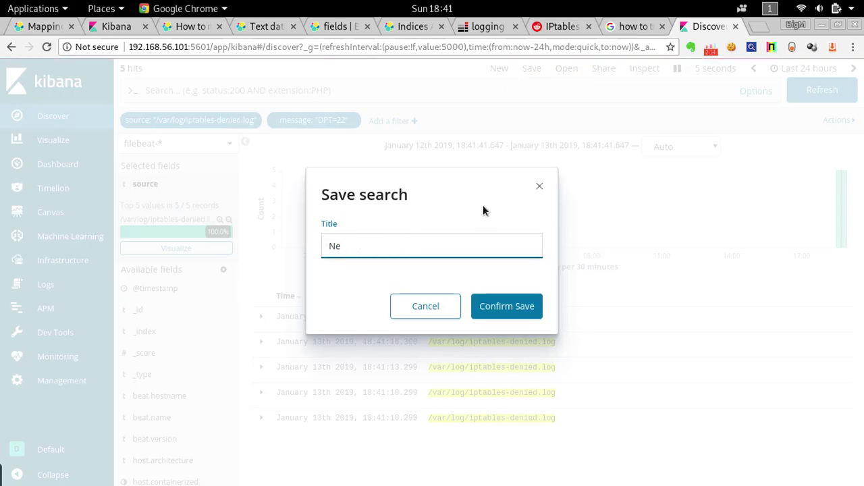
key("BackSpace")
key("BackSpace")
type("mika")
key("BackSpace")
key("BackSpace")
type("cka - firewall")
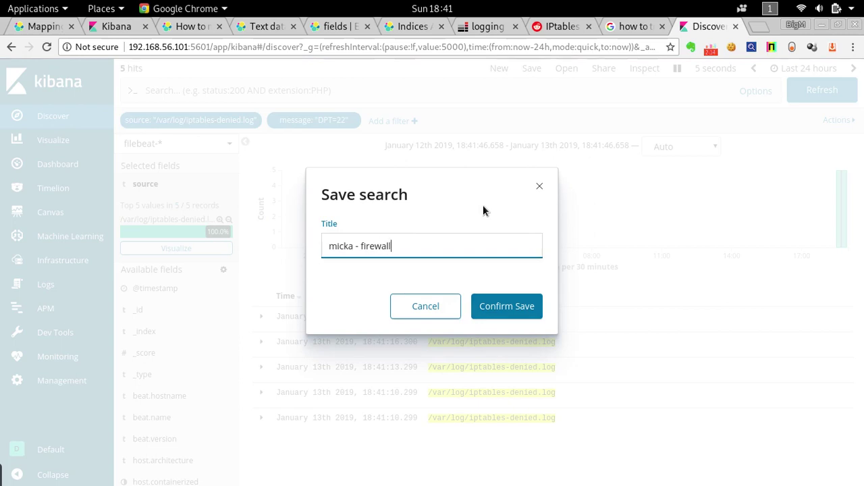
type(" test")
left_click(492, 307)
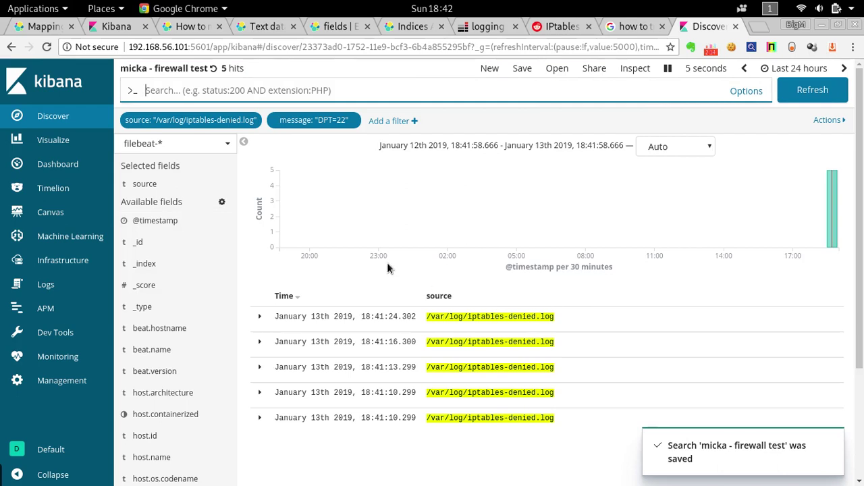
Create a new Metric visualization based on the saved search "micka - firewall test".
left_click(54, 141)
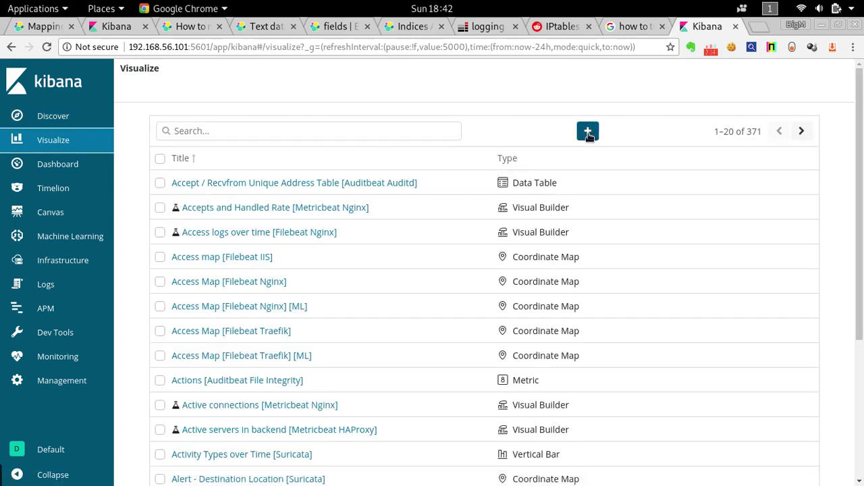
left_click(588, 131)
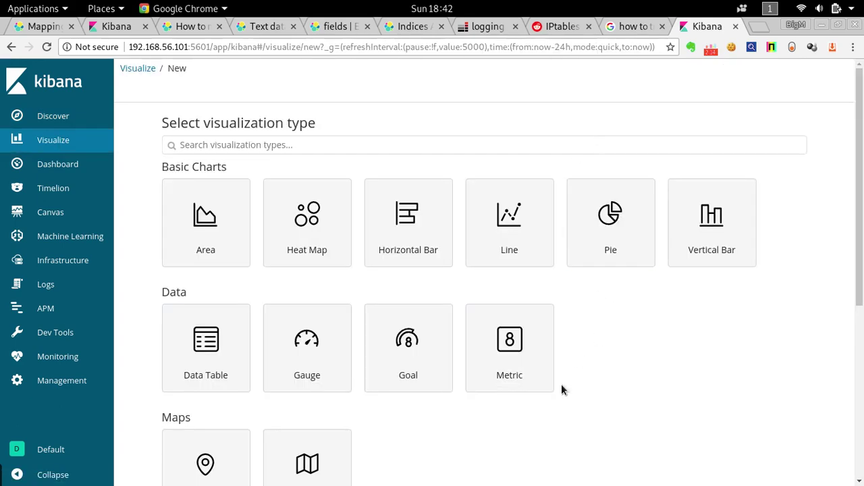
left_click(515, 353)
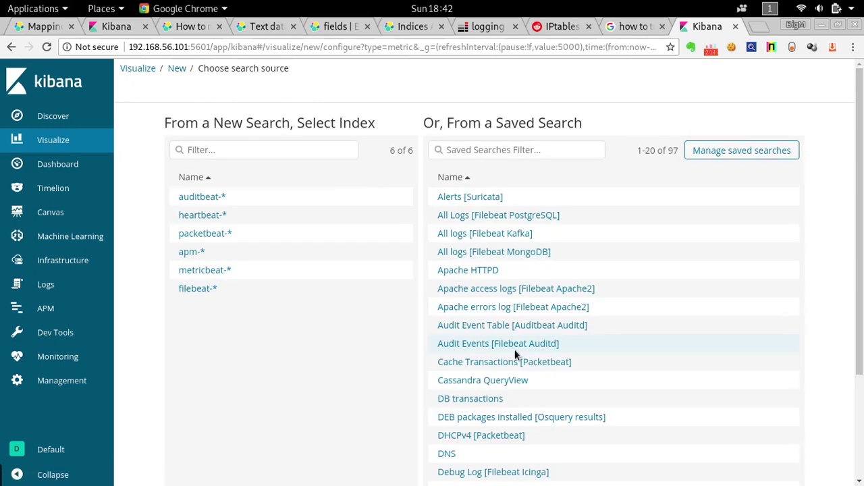
left_click(518, 150)
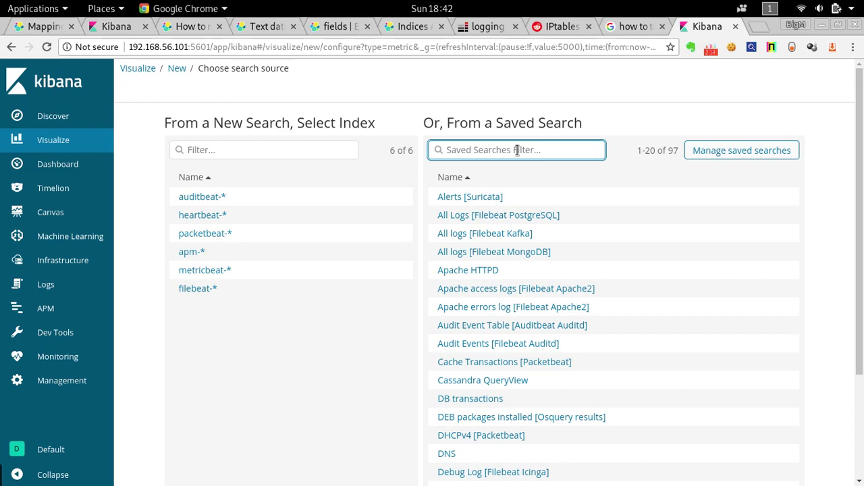
type("firewall")
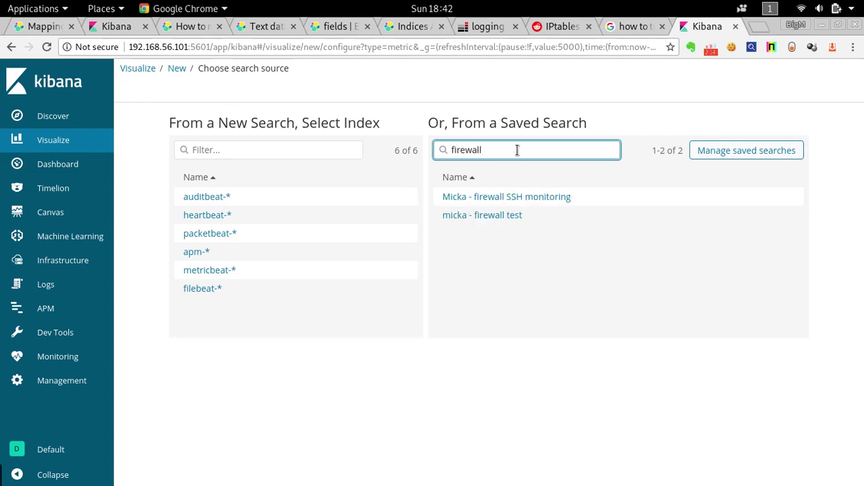
left_click(496, 217)
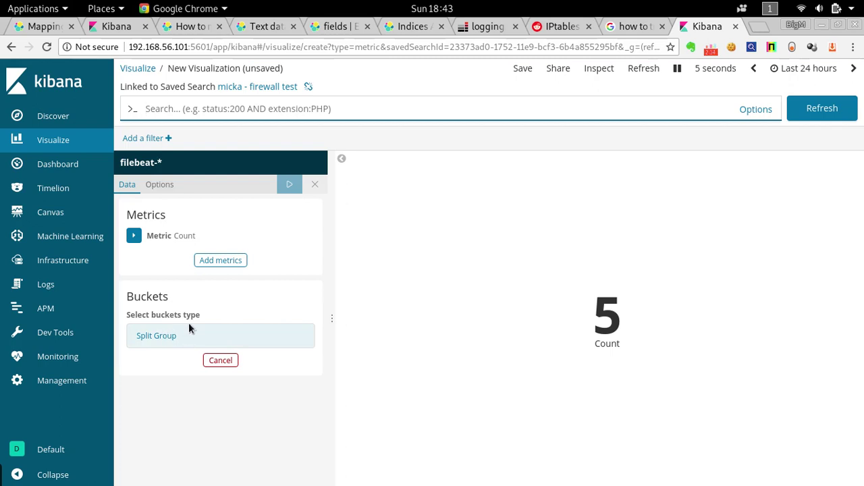
Give the Count metric the custom label "Denied SSH attempts" and apply the change.
left_click(133, 236)
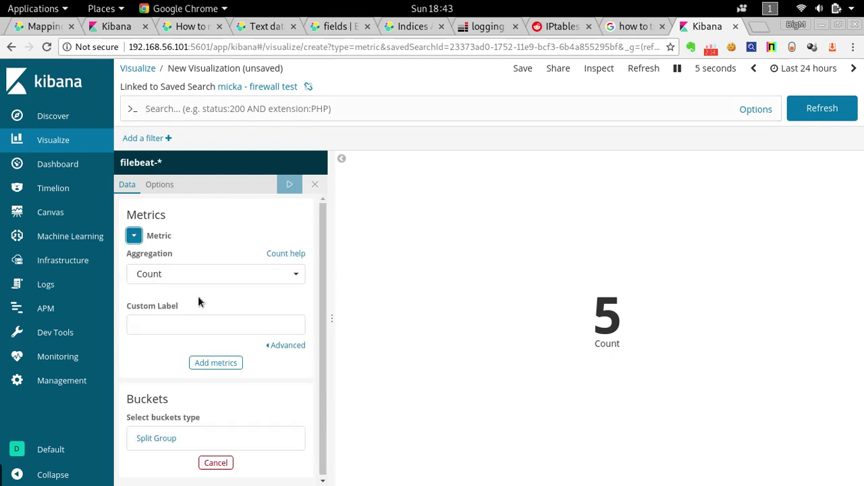
left_click(161, 325)
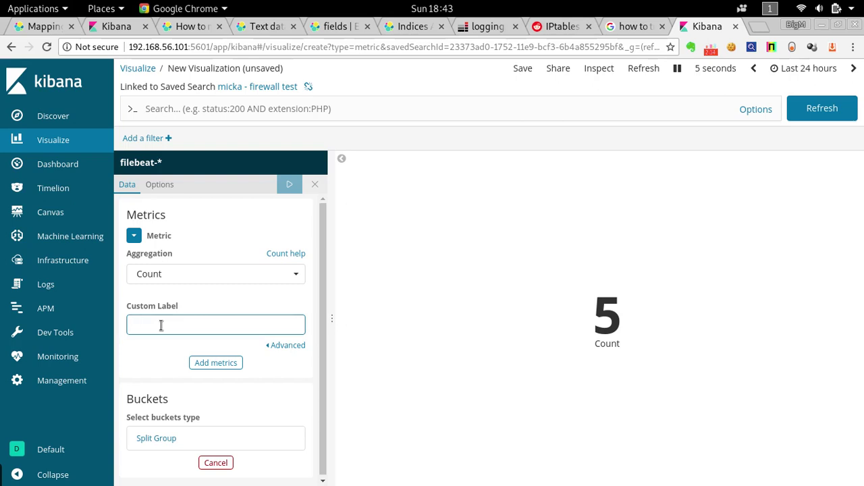
type("F")
key("BackSpace")
type("Denie")
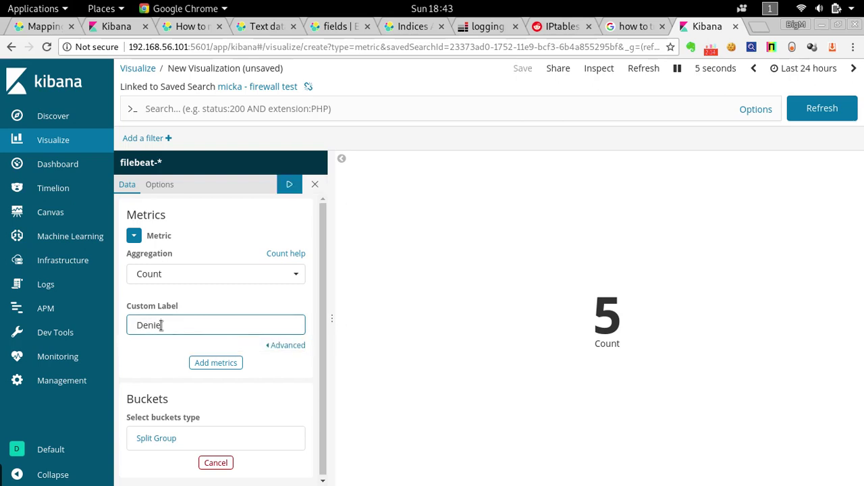
type("d SSH attempts")
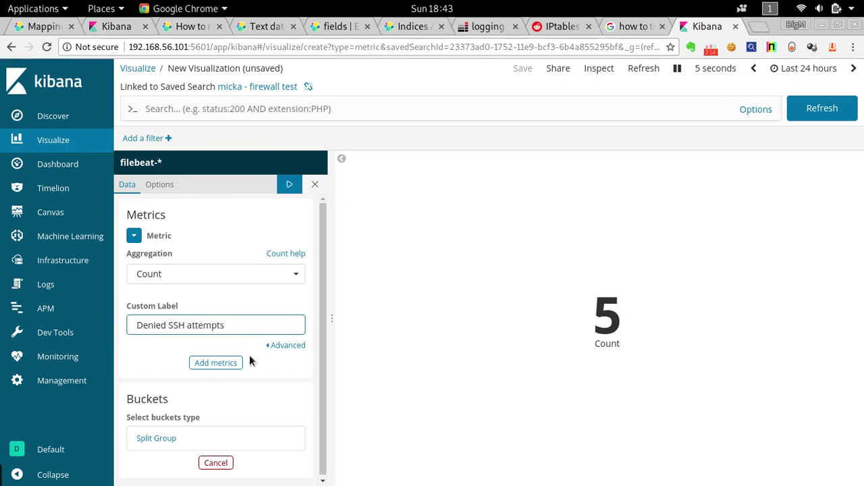
left_click(289, 189)
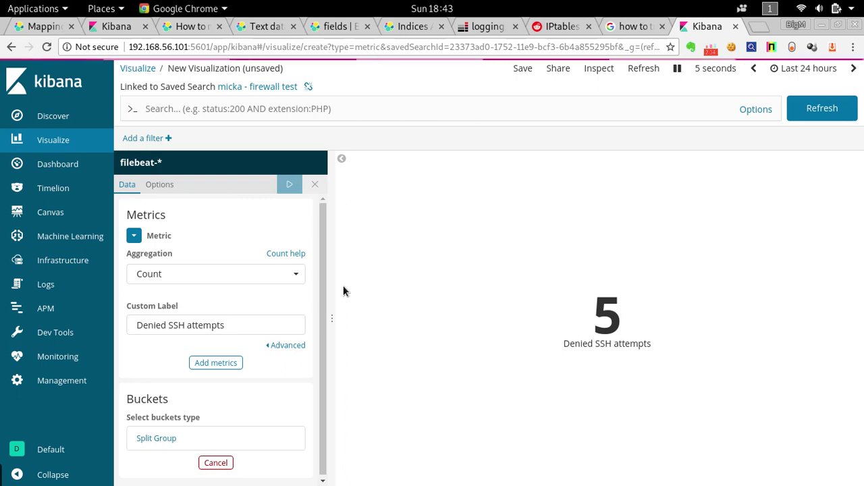
Save the visualization with the title "micka - firewall test Viz".
left_click(523, 68)
key("BackSpace")
key("BackSpace")
key("BackSpace")
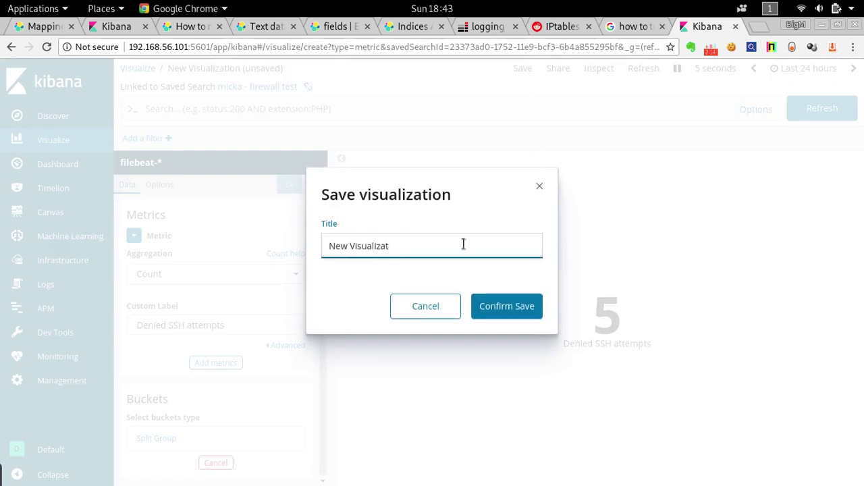
key("BackSpace")
key("BackSpace")
key("BackSpace")
key("BackSpace")
key("BackSpace")
key("BackSpace")
key("BackSpace")
key("BackSpace")
key("BackSpace")
key("BackSpace")
key("BackSpace")
key("BackSpace")
key("BackSpace")
key("BackSpace")
type("micka -")
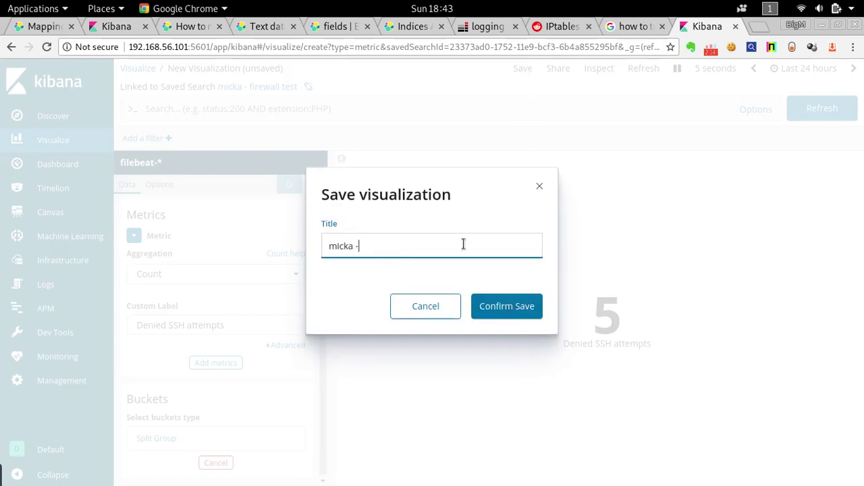
type(" firewall test Viz")
left_click(493, 305)
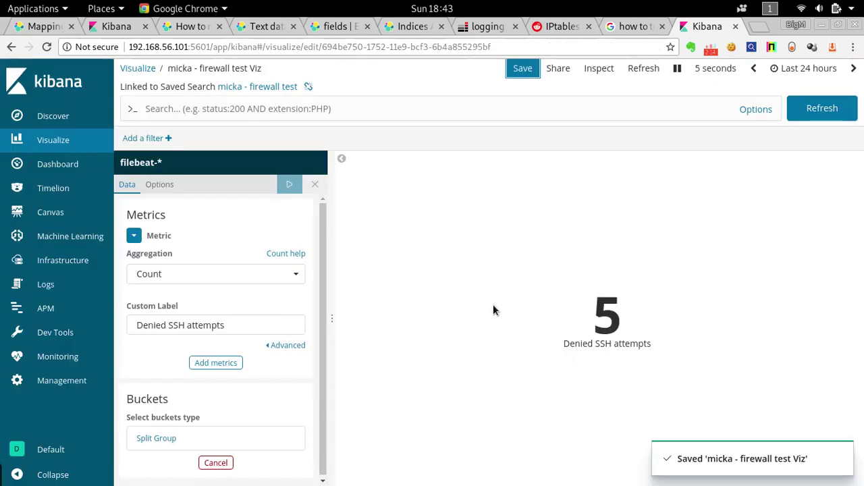
Create a new dashboard and add the visualization "micka - firewall test Viz" to it.
left_click(75, 165)
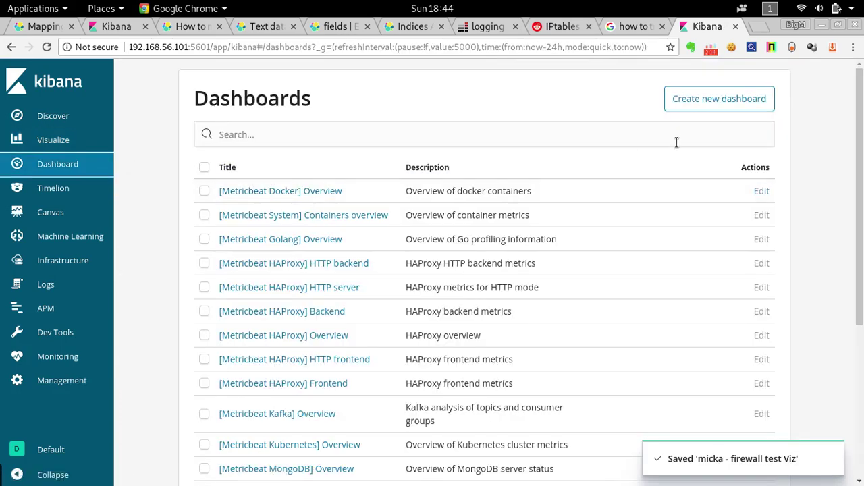
left_click(714, 101)
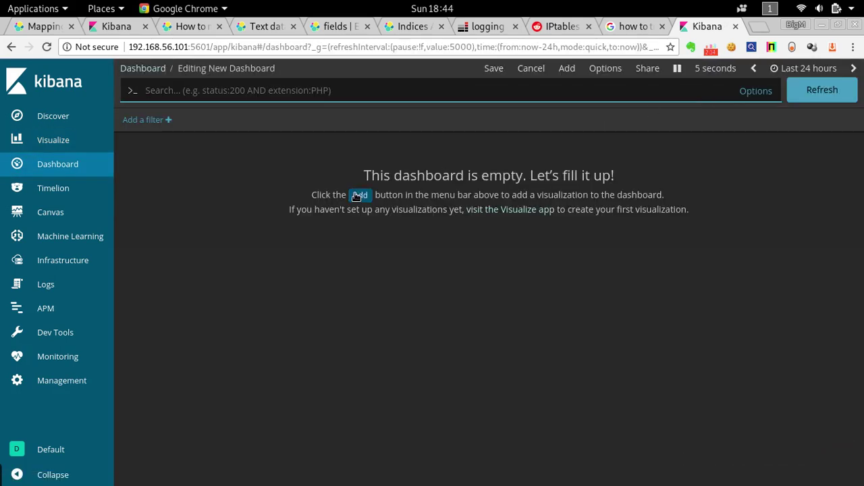
left_click(359, 194)
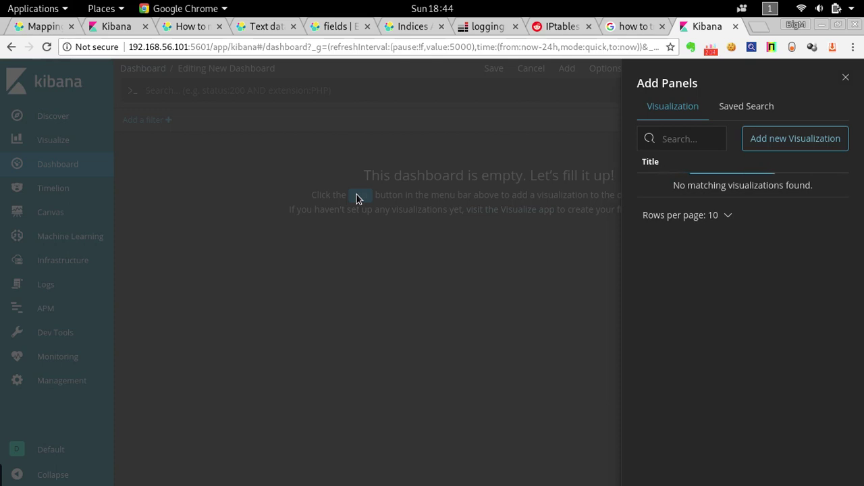
left_click(674, 140)
type("firewall")
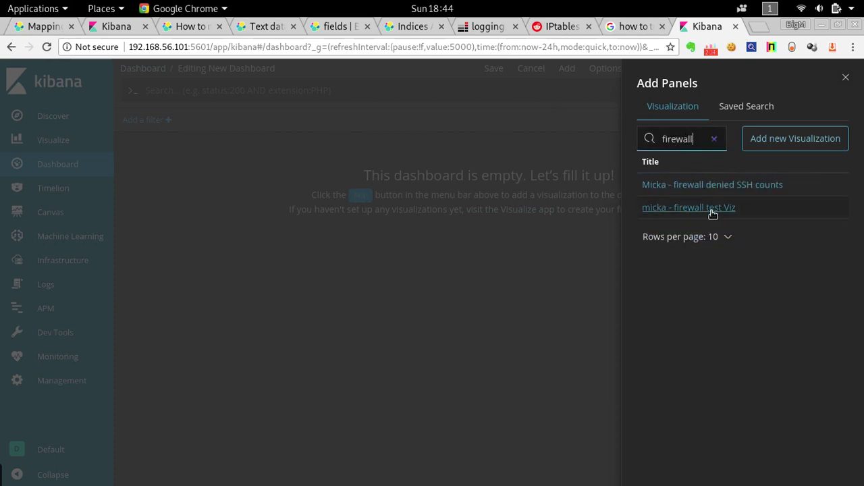
left_click(692, 209)
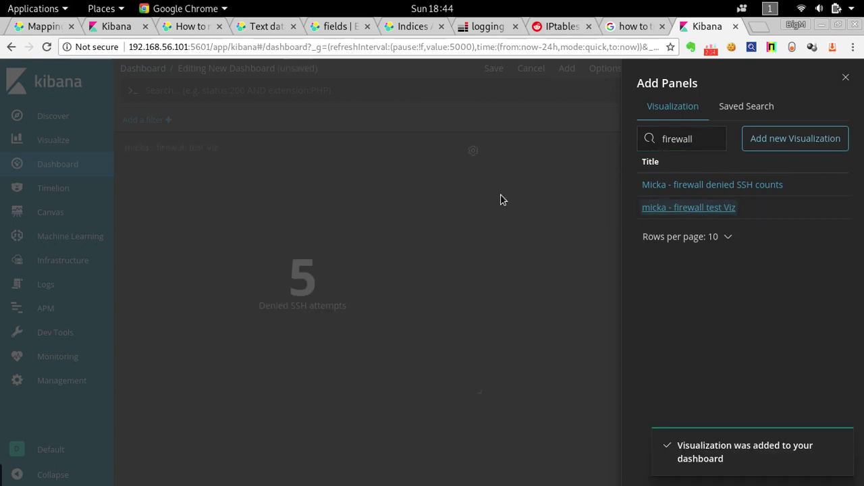
Add the saved search "micka - firewall test" to the dashboard and finish adding panels.
left_click(750, 108)
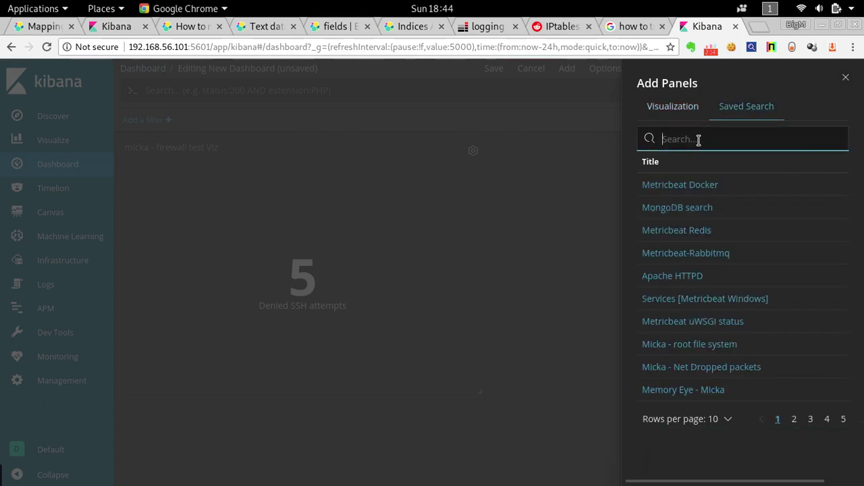
type("firewall")
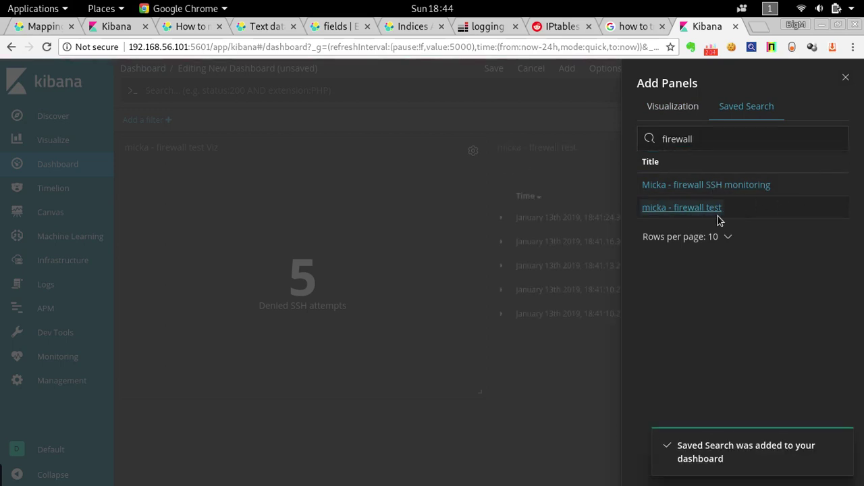
left_click(846, 79)
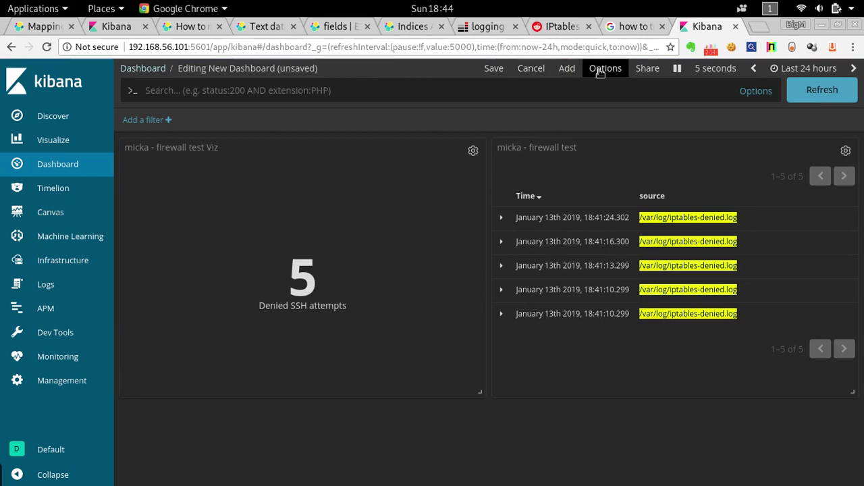
Save the dashboard with the title "micka - firewall ssh test DASH".
left_click(494, 70)
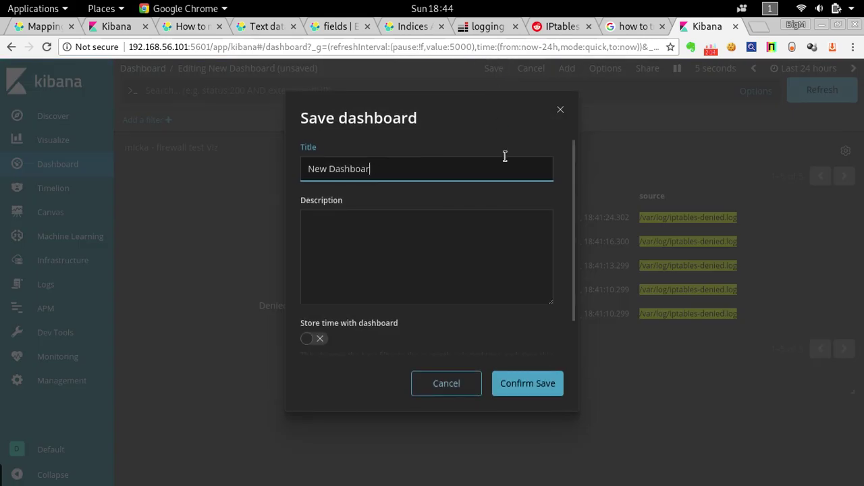
key("BackSpace")
key("BackSpace")
key("BackSpace")
key("BackSpace")
key("BackSpace")
key("BackSpace")
key("BackSpace")
key("BackSpace")
key("BackSpace")
key("BackSpace")
key("BackSpace")
key("BackSpace")
type("micka")
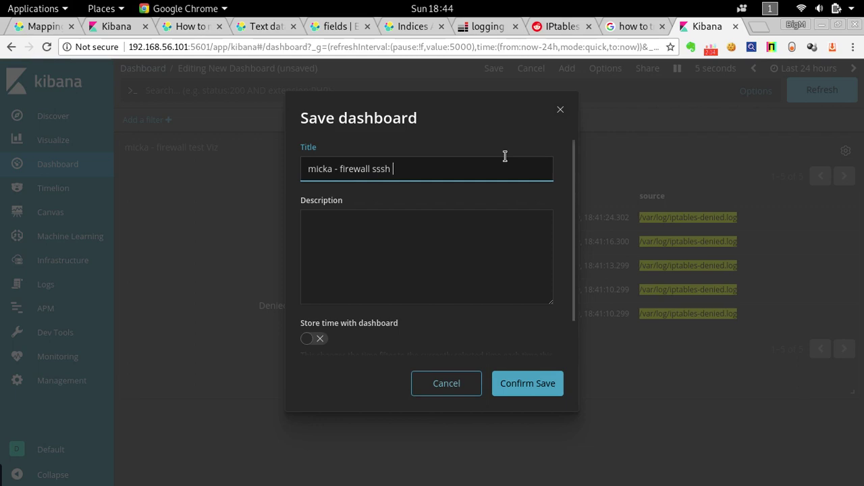
type("- firewall ssh test DASH")
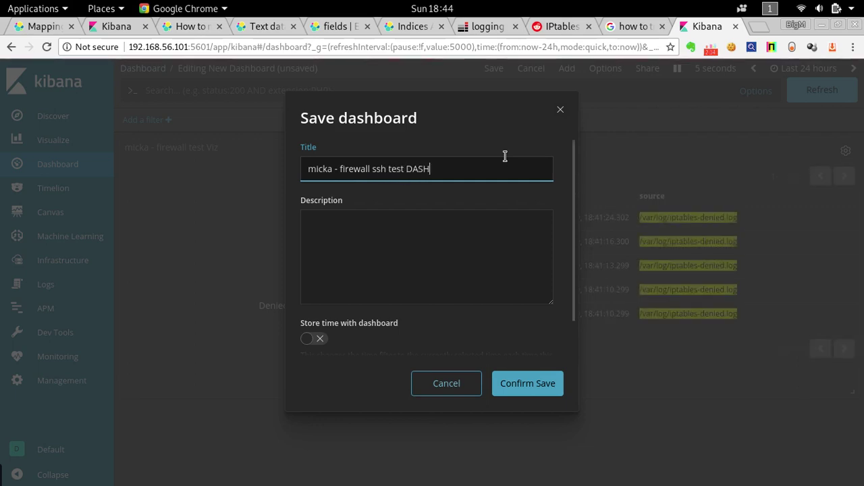
left_click(526, 385)
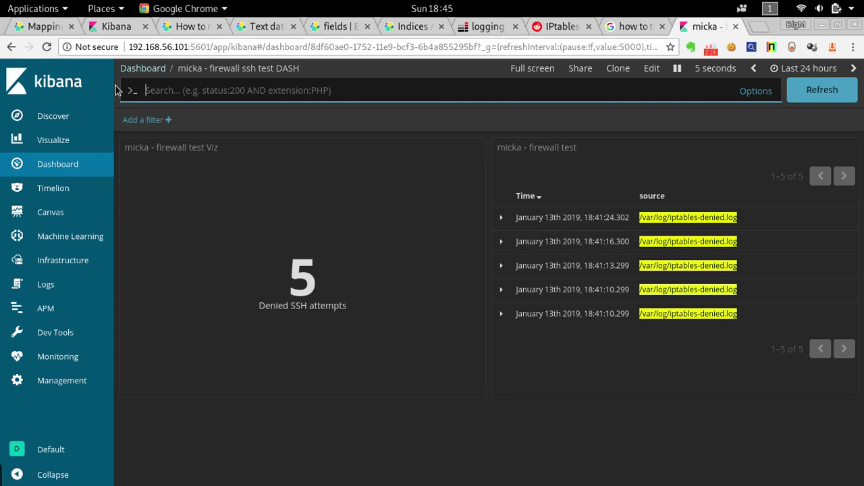
Switch to the client2 terminal, move its window clear of the denied-attempts metric, and rerun "ssh 192.168.56.102".
mouse_move(0, 0)
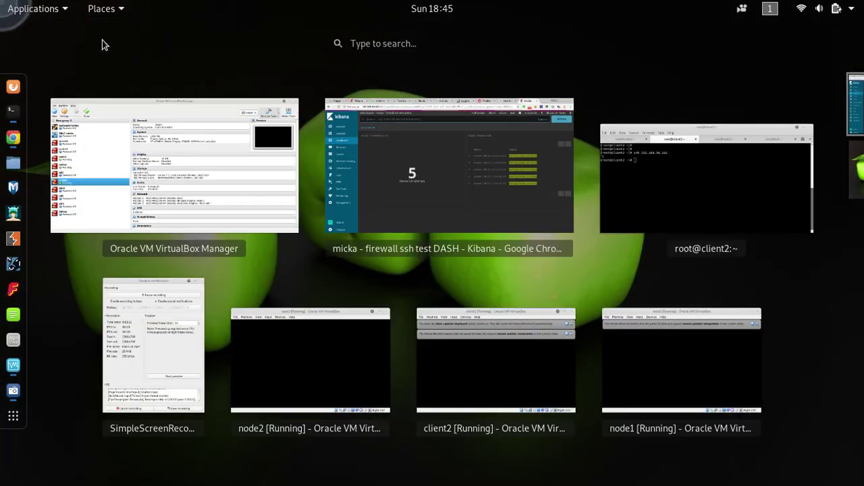
left_click(655, 164)
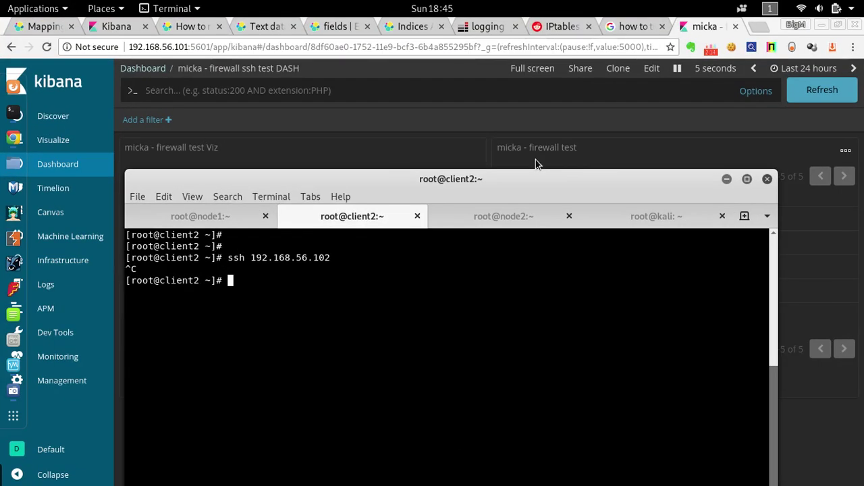
key("Up")
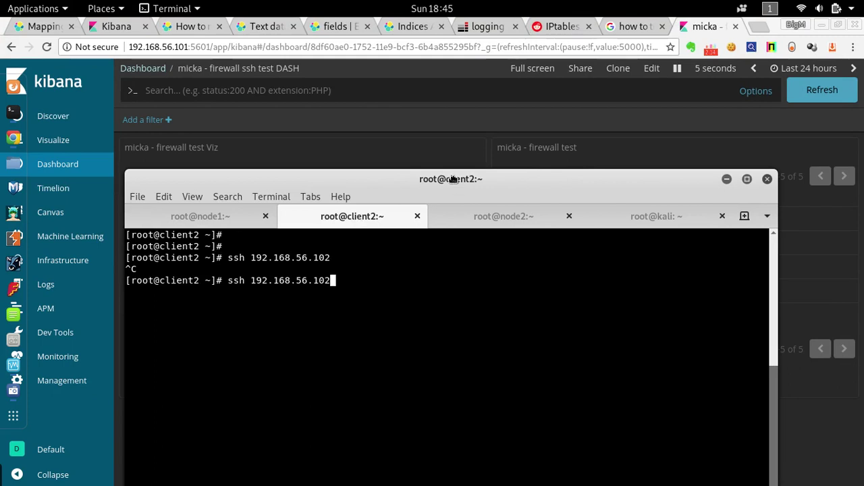
left_click_drag(451, 178, 474, 108)
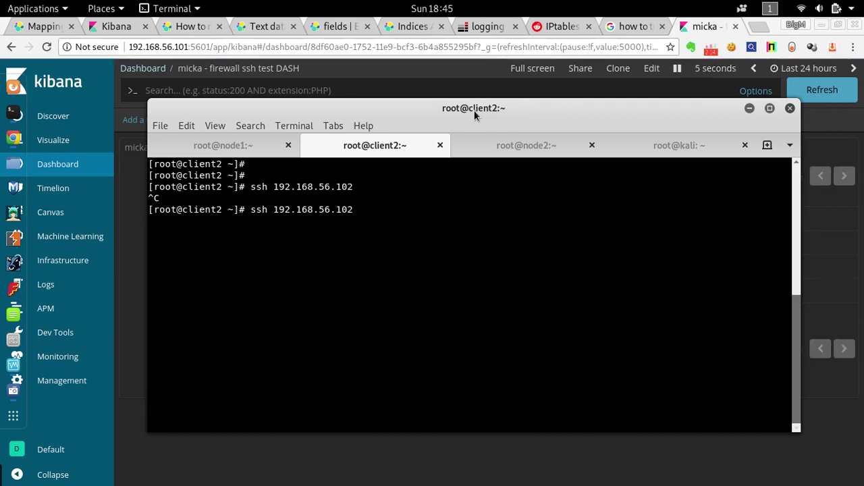
left_click_drag(474, 110, 779, 118)
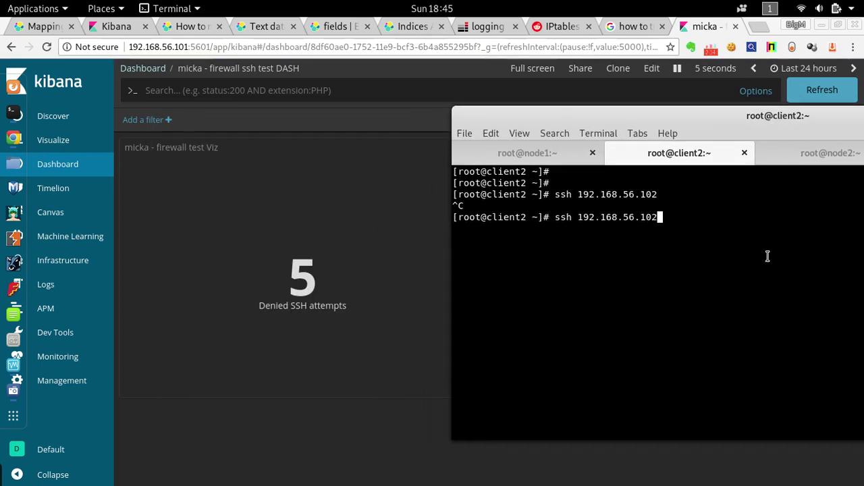
key("Return")
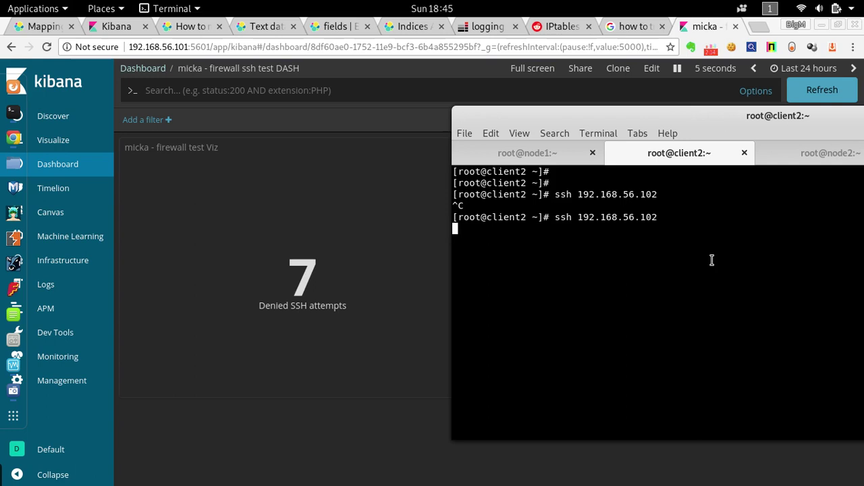
Interrupt the pending SSH connection on client2 and minimize the terminal to return to the Kibana dashboard.
key("ctrl+c")
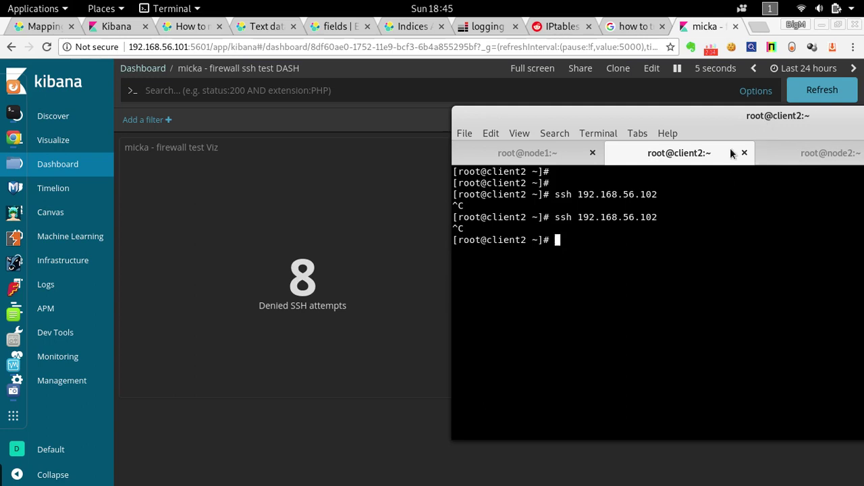
left_click_drag(773, 119, 475, 115)
left_click(755, 112)
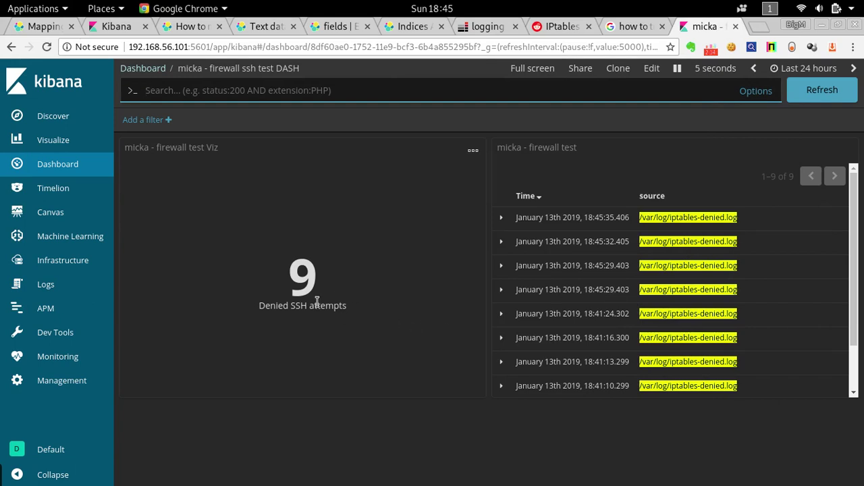
Expand the newest denied-log entry on the dashboard and highlight the SRC address in its message field.
left_click(501, 219)
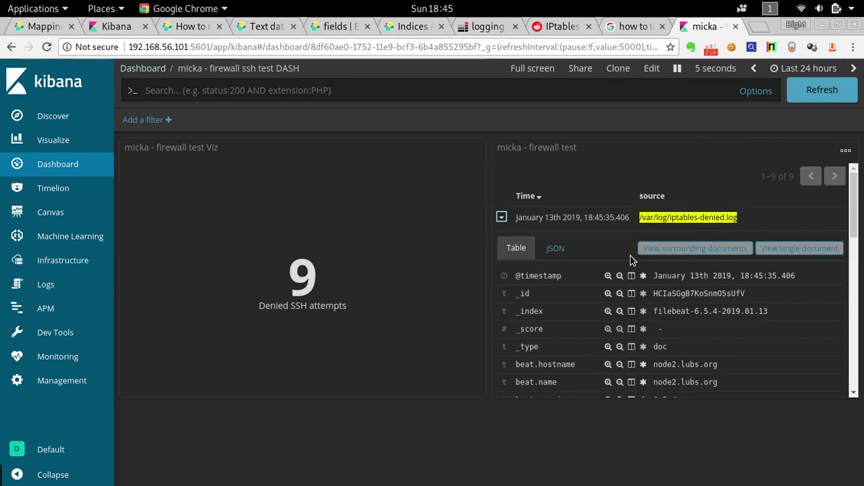
left_click_drag(852, 223, 852, 310)
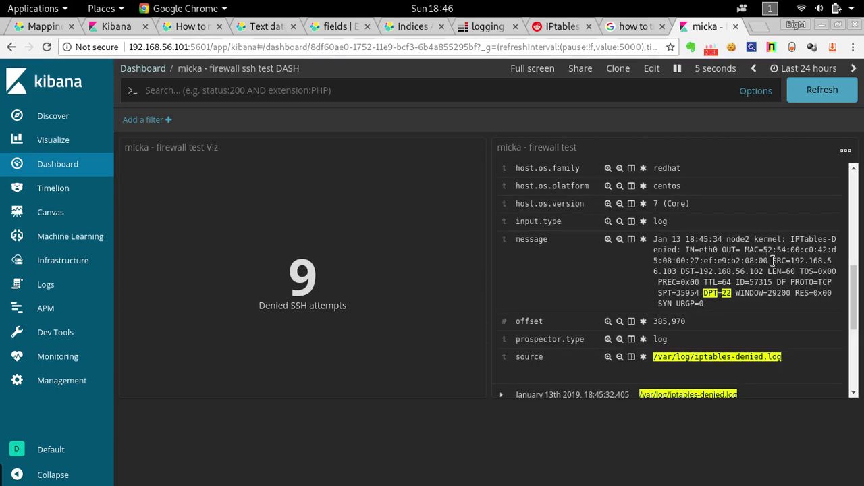
left_click_drag(774, 260, 678, 271)
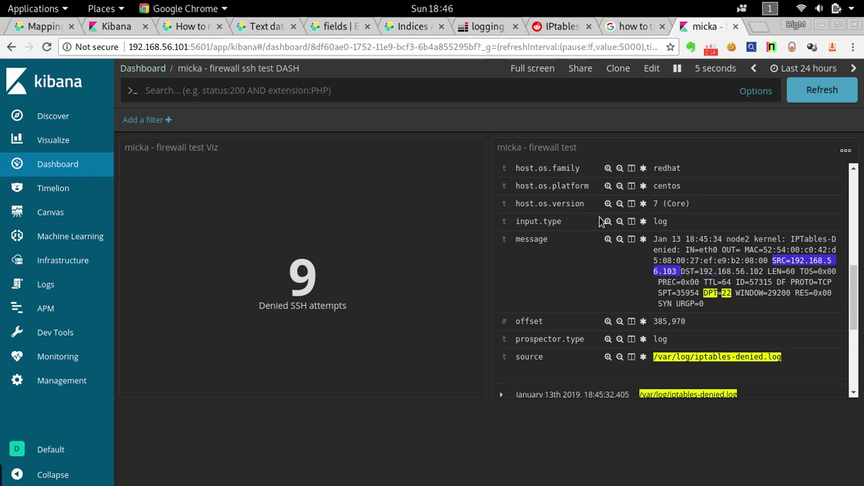
Switch to the client2 terminal and run "ifconfig eth0" and "ifconfig eth1" to check the interface addresses.
key("super")
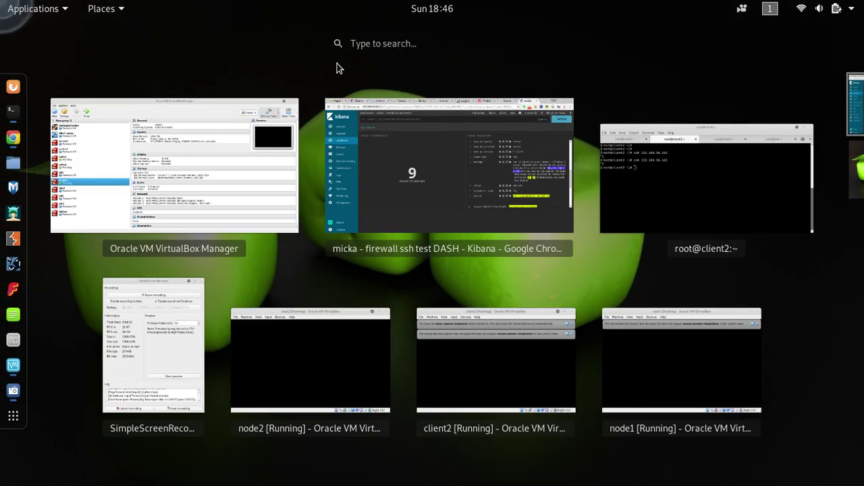
left_click(673, 176)
type("ifcon")
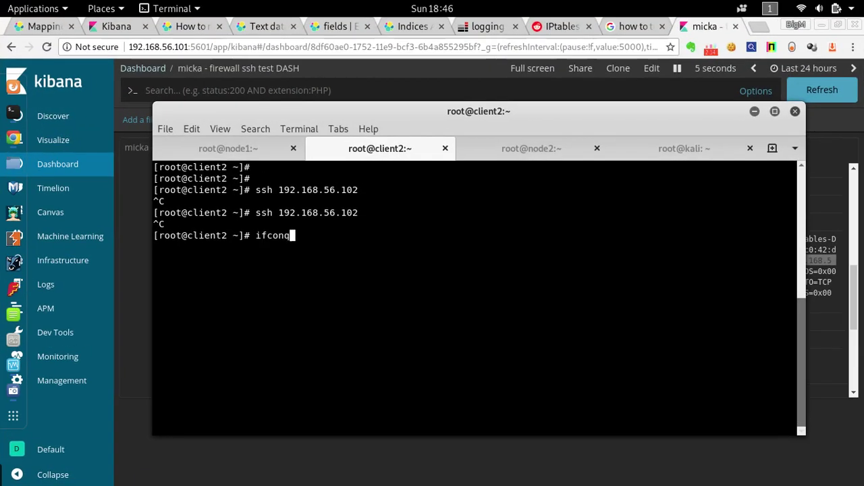
type("fig eth0")
key("Return")
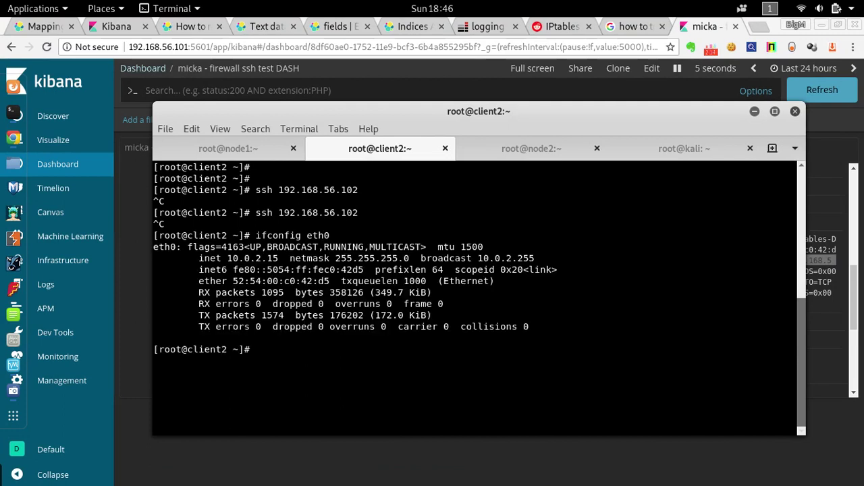
key("Up")
key("BackSpace")
type("1")
key("Return")
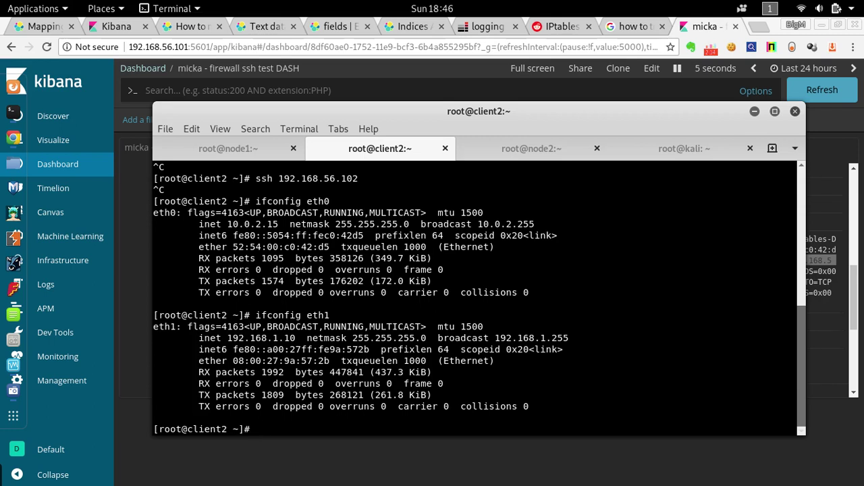
Run "ifconfig eth2" on client2 and highlight the interface's inet address.
key("Up")
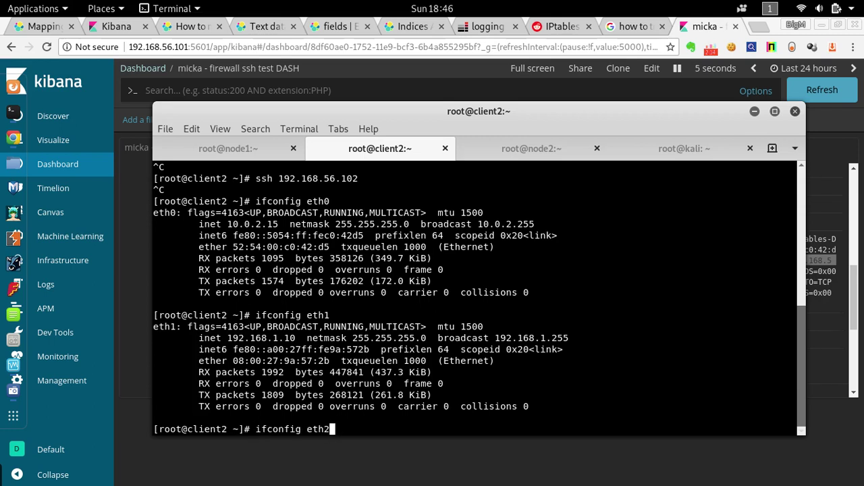
key("Return")
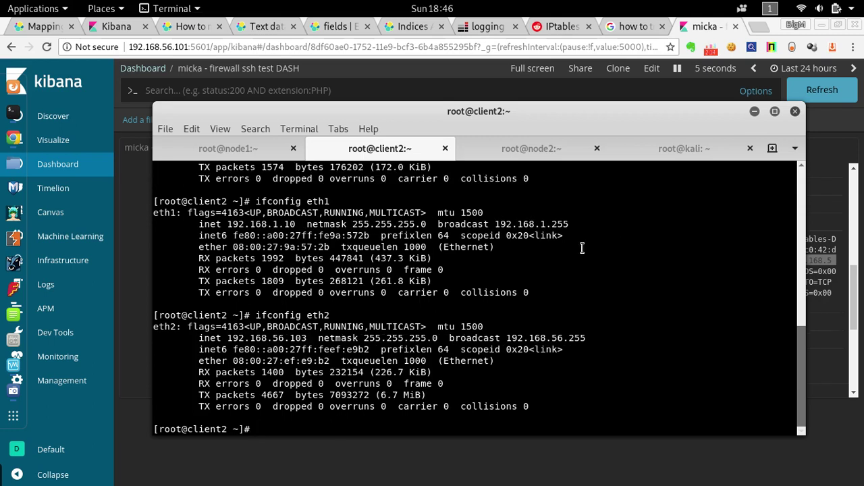
double_click(253, 338)
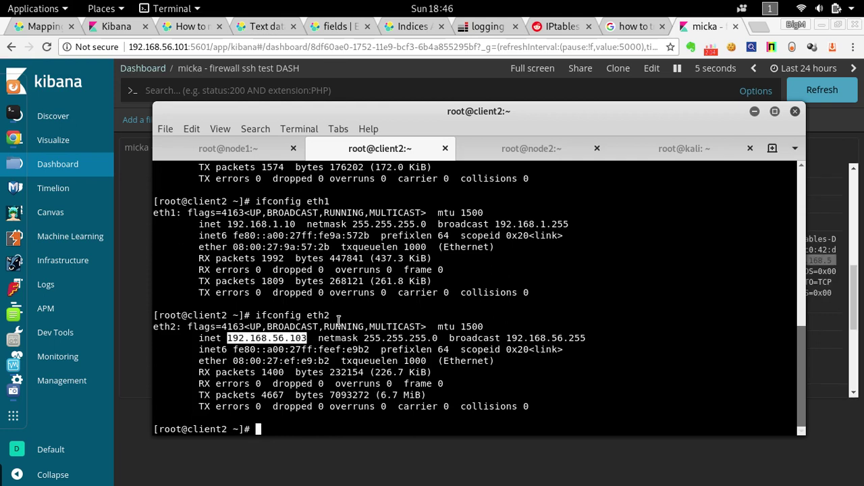
left_click(380, 318)
double_click(264, 339)
left_click(353, 310)
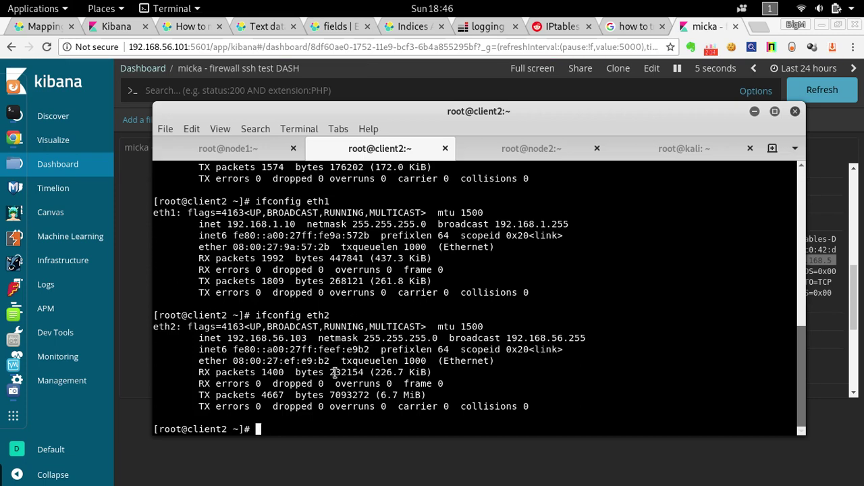
Minimize the terminal to return to the Kibana dashboard and collapse the expanded log entry.
left_click(754, 112)
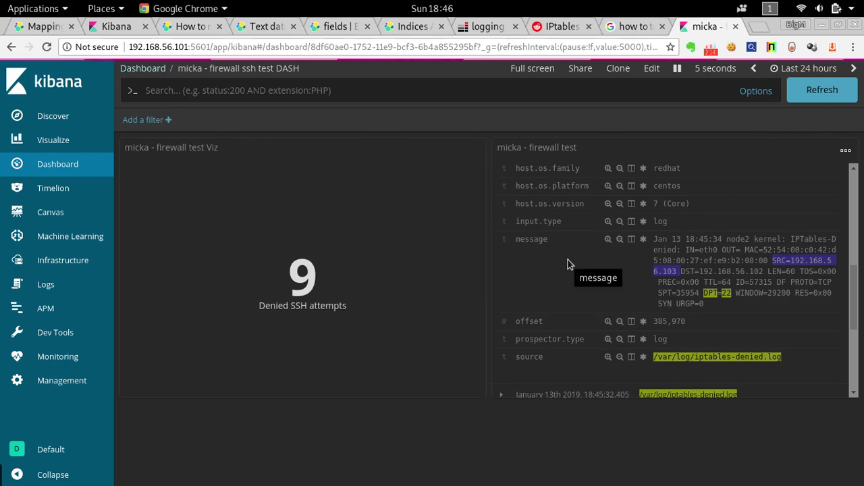
left_click_drag(852, 297, 842, 194)
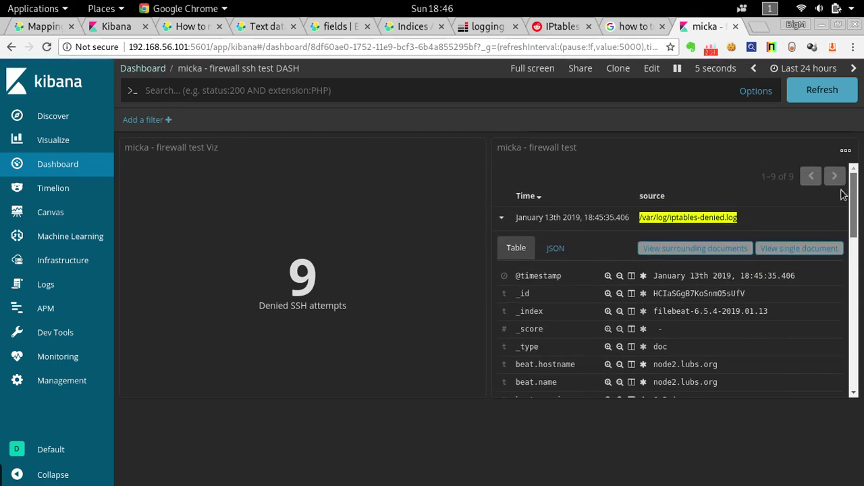
left_click(502, 218)
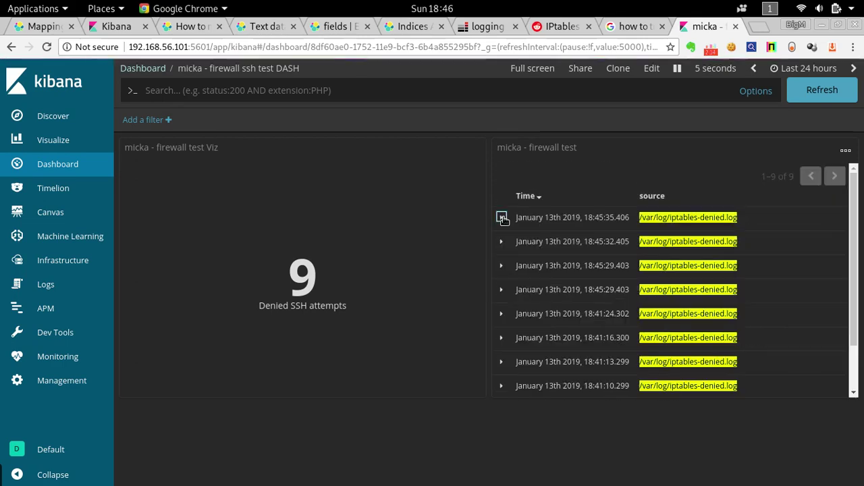
Switch to the node2 terminal session and open /etc/sysconfig/iptables in vim.
mouse_move(2, 2)
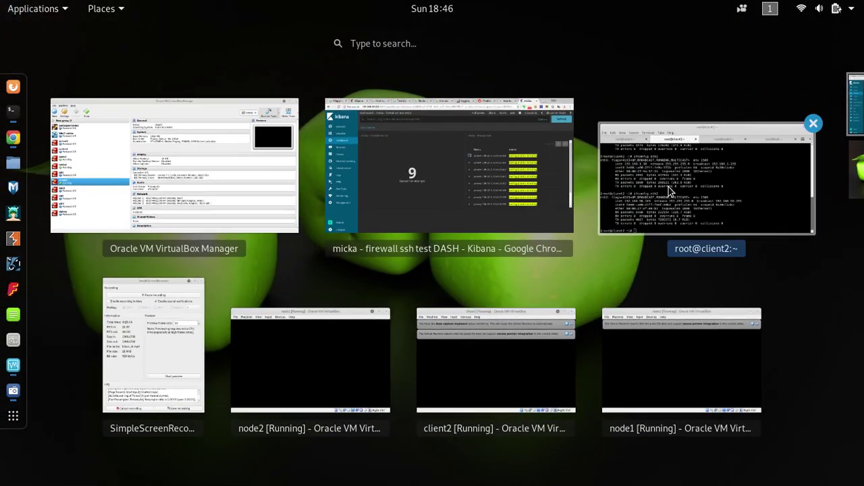
left_click(669, 187)
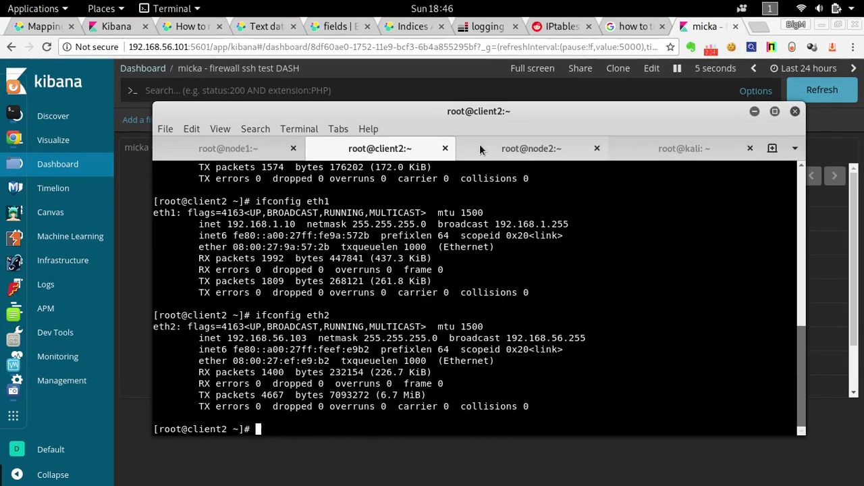
left_click(538, 149)
type("vim /etc/")
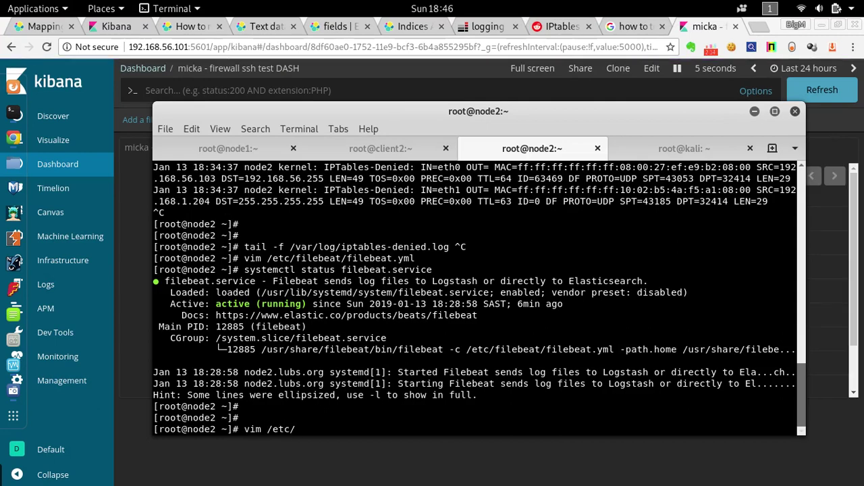
type("sysconfig/iptables")
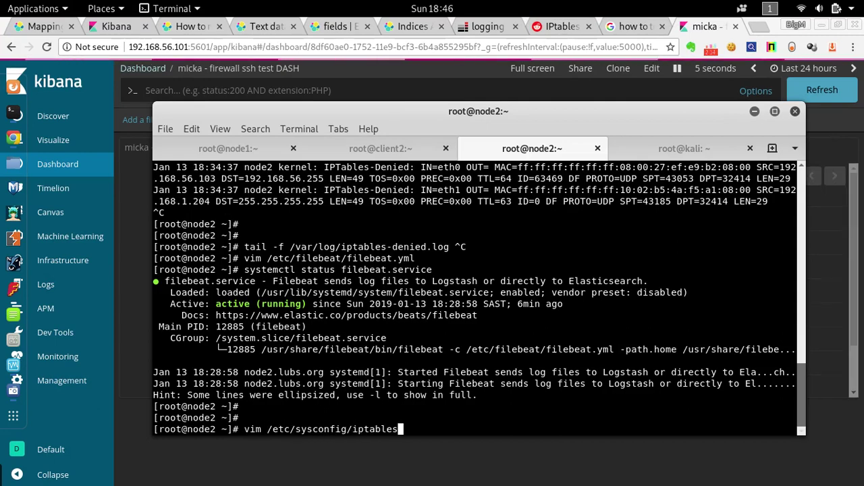
key("Return")
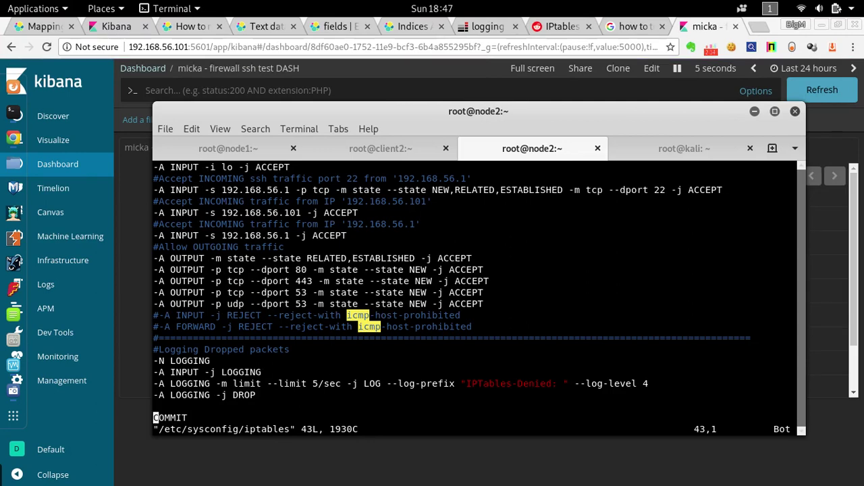
Start a new line in insert mode directly below the port 22 accept rule for 192.168.56.1.
key("Up")
key("Up")
key("Up")
key("Up")
key("Up")
key("Up")
key("Up")
key("Up")
key("Up")
key("Up")
key("Up")
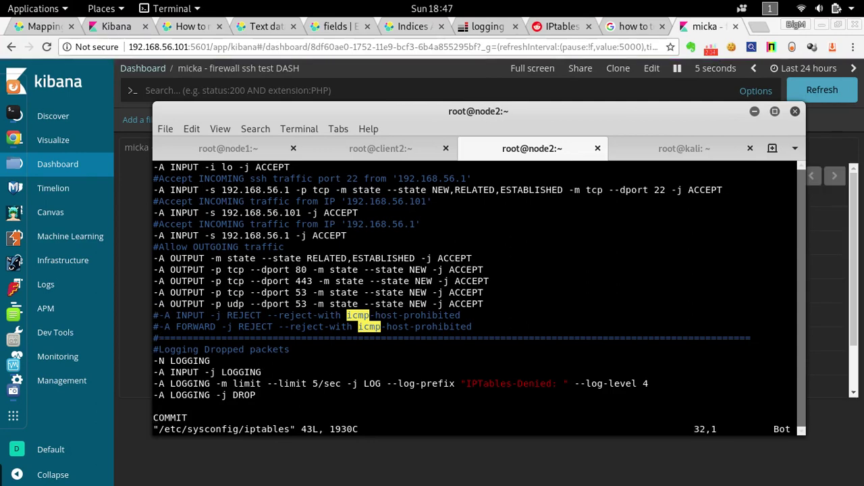
key("Up")
key("Up")
key("Up")
key("Up")
key("Up")
key("Up")
key("Up")
key("Up")
key("Up")
key("Down")
key("o")
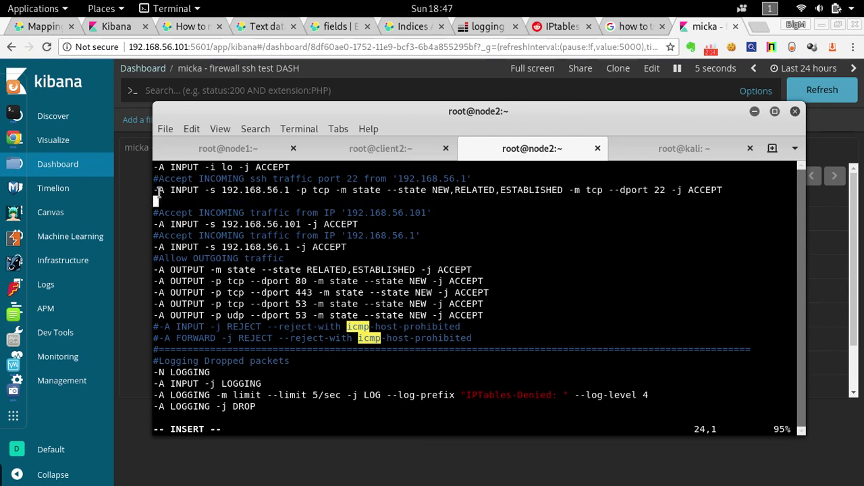
Write the rule "-A INPUT -s 192.168.56.103 -j REJECT" on the new line, copying its beginning from the rule above.
left_click_drag(154, 191, 289, 191)
right_click(287, 190)
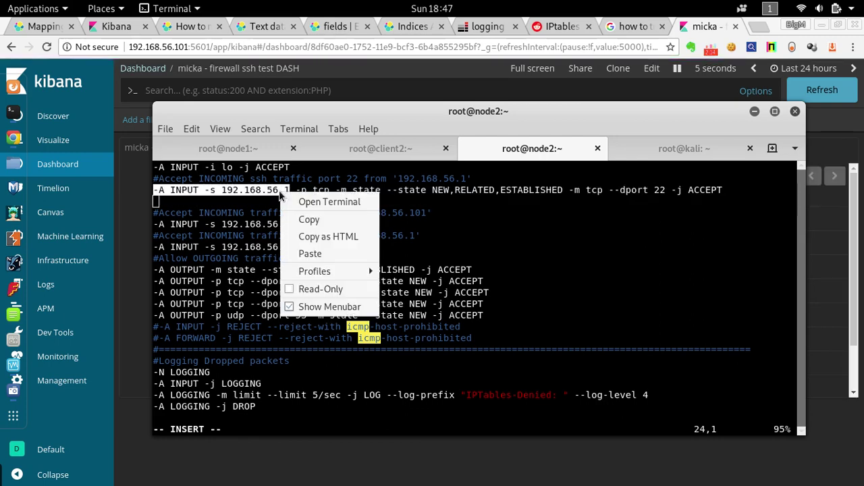
left_click(324, 221)
right_click(413, 223)
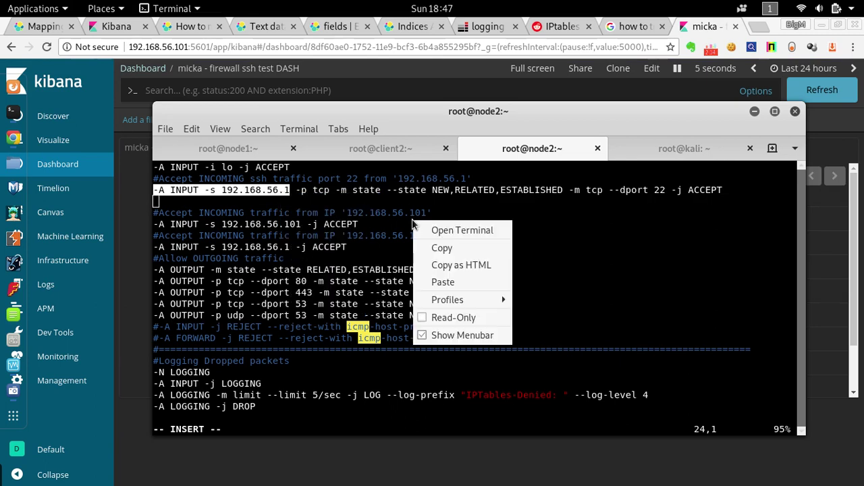
left_click(443, 281)
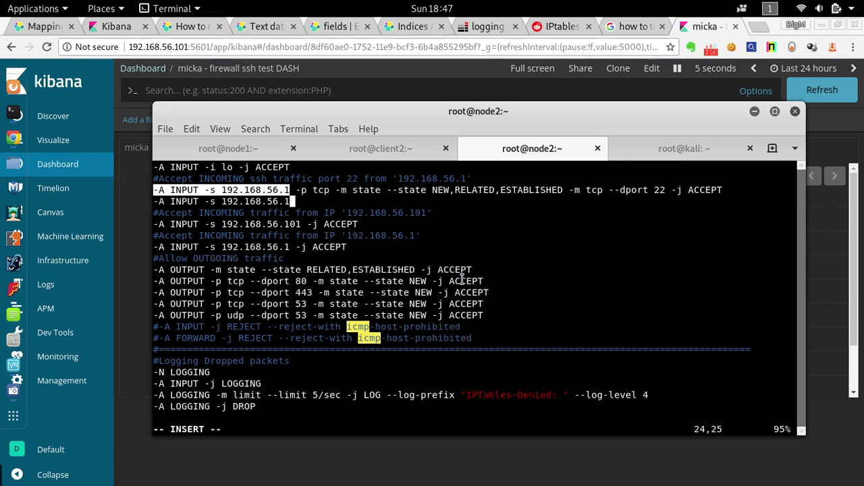
type("03 ")
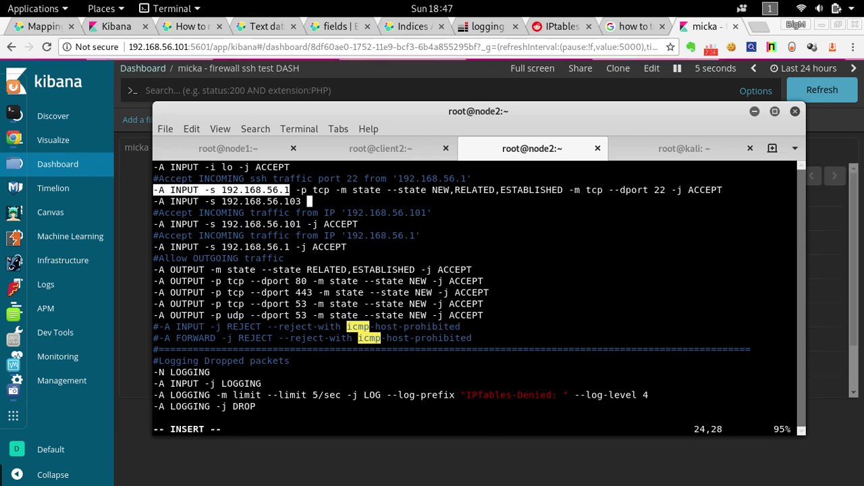
type("-")
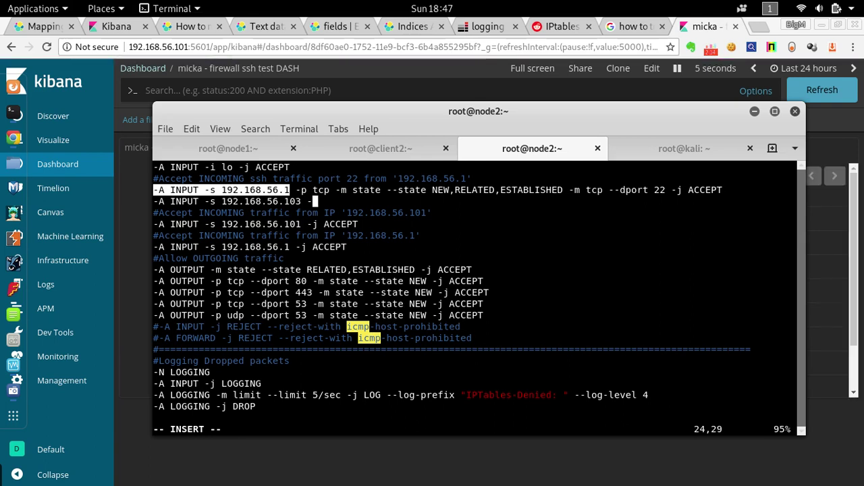
type("j REJECT")
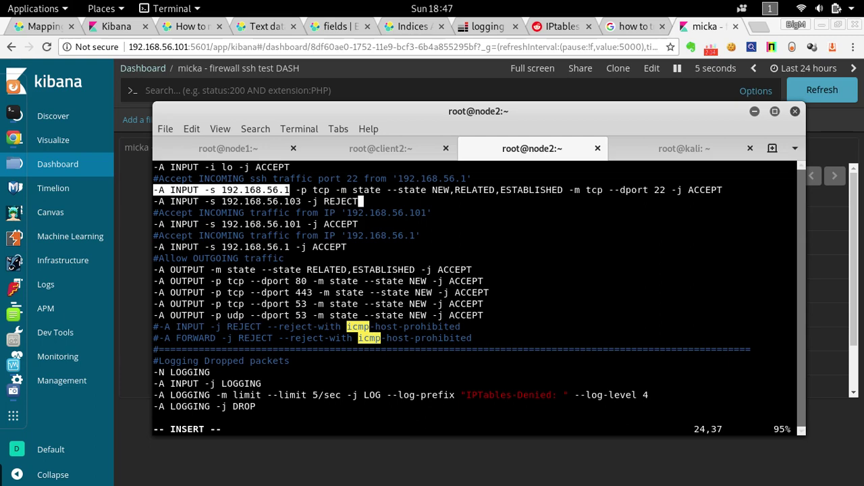
Save and close the iptables file with ":wq!" and run "systemctl restart iptables" on node2.
key("Escape")
type(":wq!")
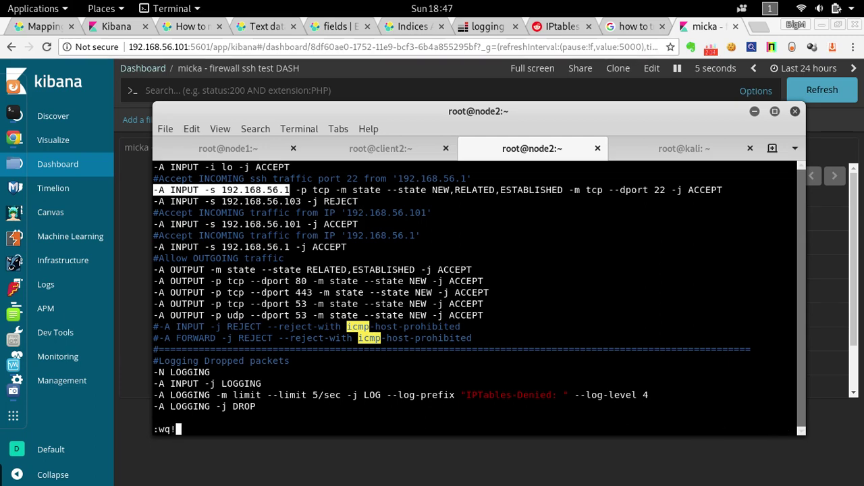
key("Return")
type("systemctl")
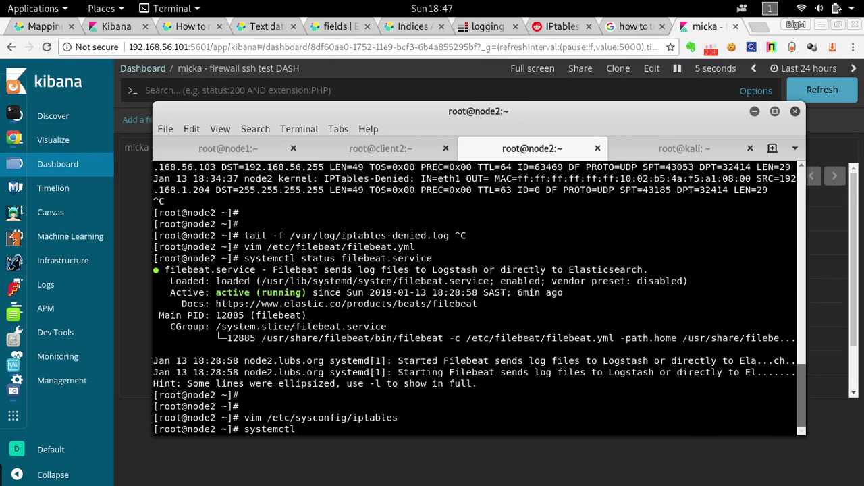
type("resr")
type("art ipt")
type("ables")
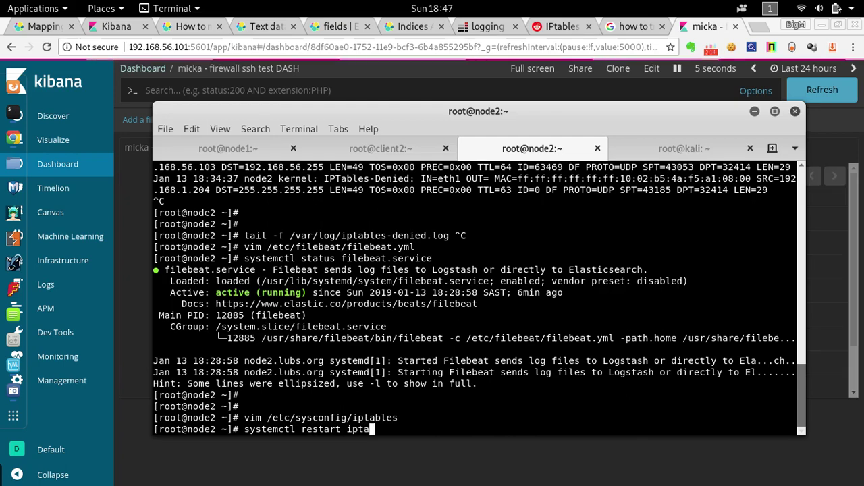
key("Return")
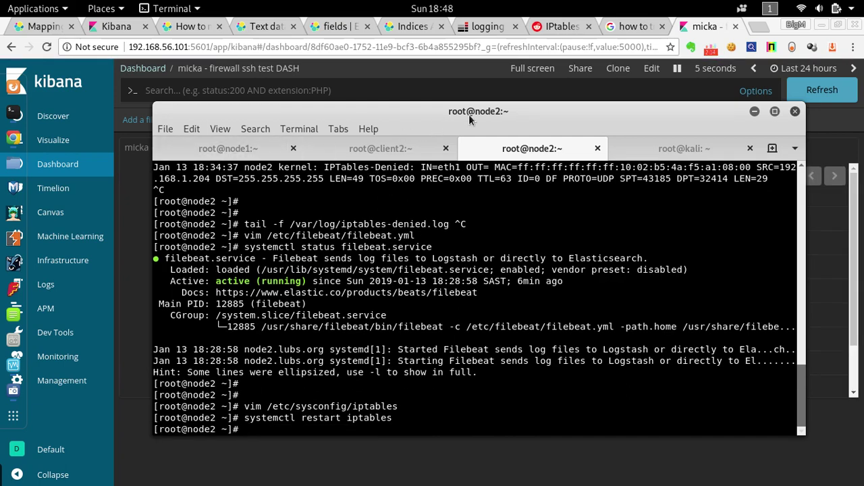
Move the terminal window aside, switch to the client2 session and rerun "ssh 192.168.56.102".
left_click_drag(485, 112, 656, 110)
left_click(548, 152)
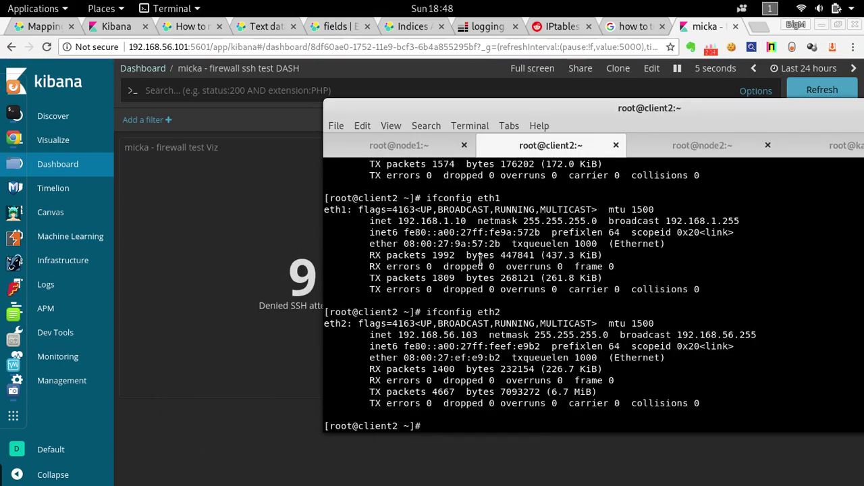
key("Return")
key("Return")
key("Up")
key("Up")
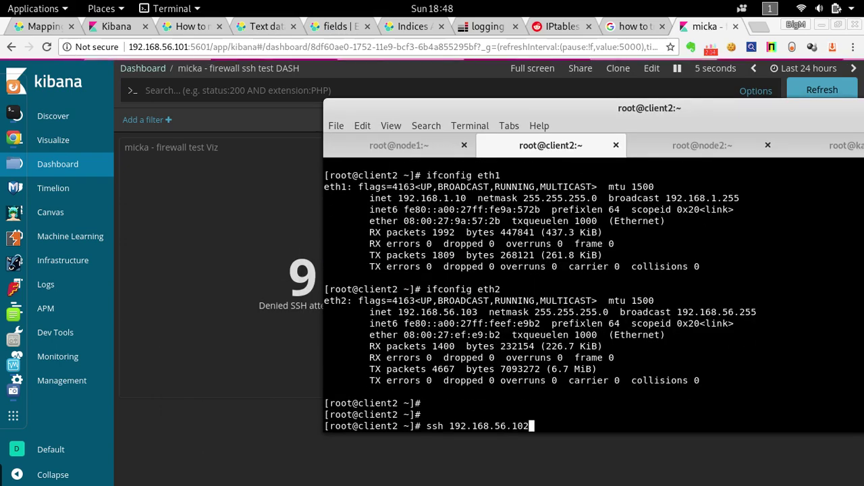
key("Return")
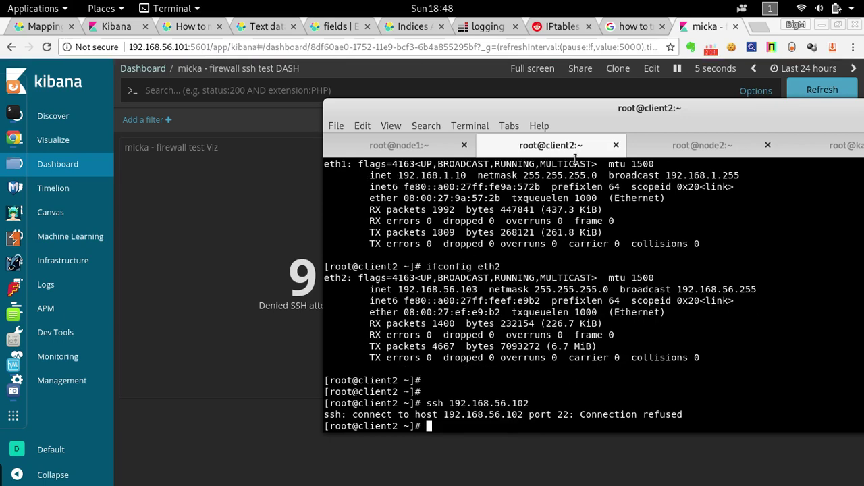
Move the terminal clear of the dashboard panels and minimize it to check the denied SSH attempts metric.
left_click_drag(669, 115, 699, 93)
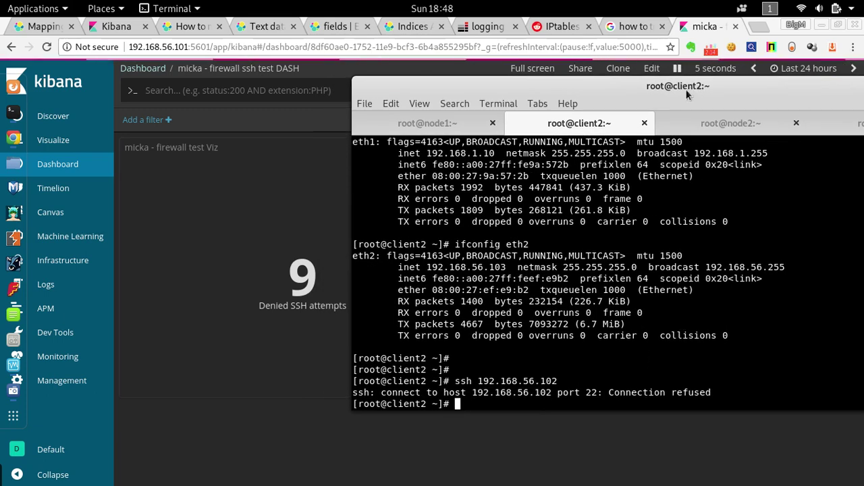
left_click_drag(684, 90, 536, 315)
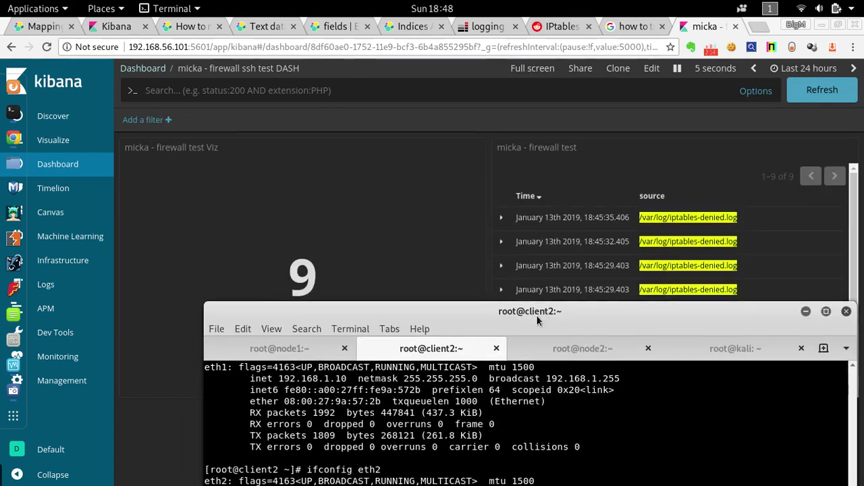
left_click(806, 312)
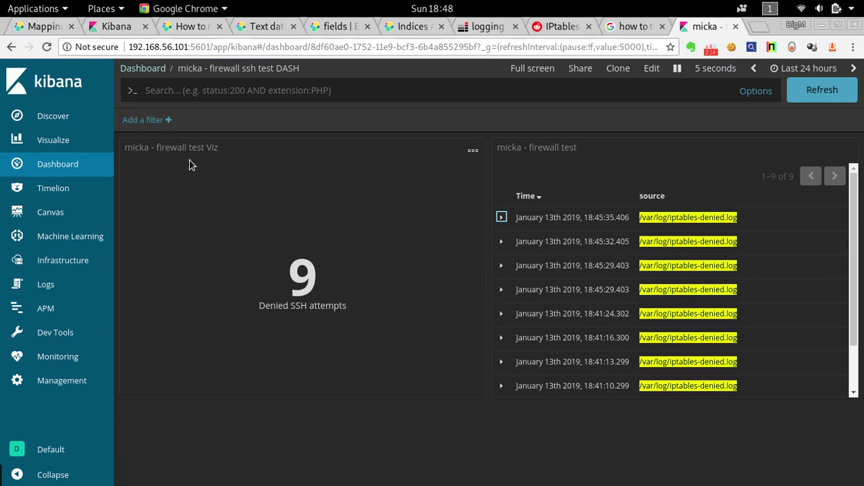
mouse_move(1, 6)
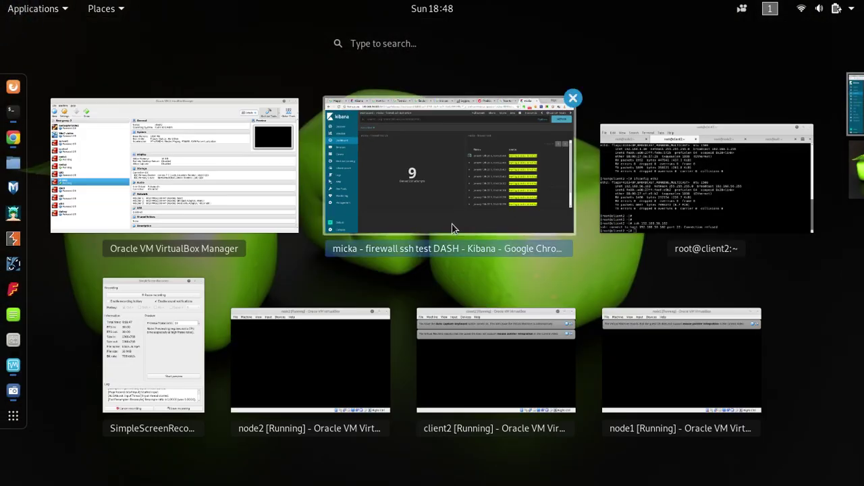
left_click(165, 318)
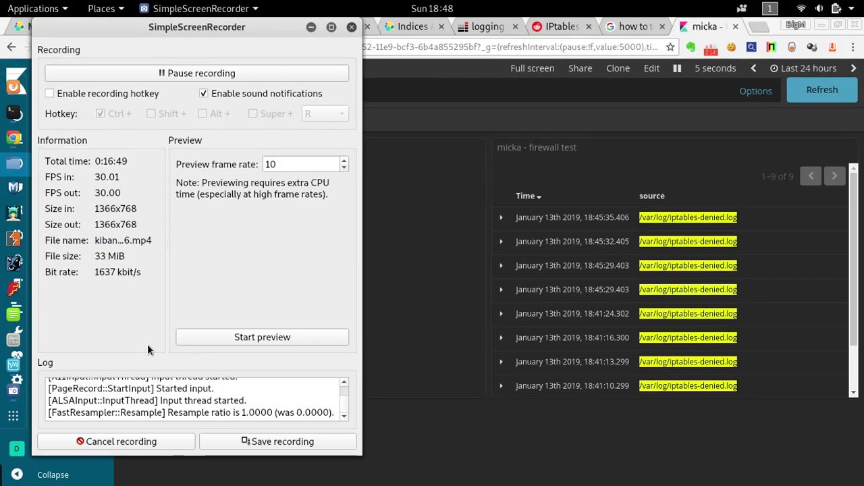